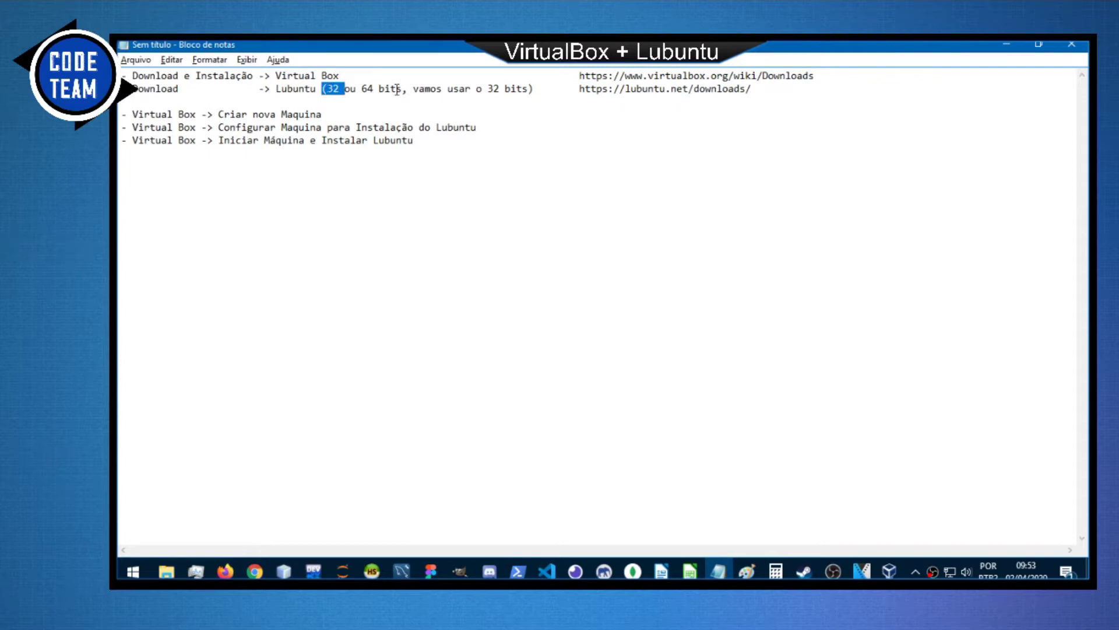
Highlight the 32-bit detail in the Lubuntu line of the Notepad plan.
{"action": "double_click", "coordinate": [397, 90]}
{"action": "double_click", "coordinate": [365, 90]}
{"action": "left_click", "coordinate": [543, 91]}
{"action": "double_click", "coordinate": [333, 89]}
Compare the VirtualBox Manager with the plan's 'Criar nova Maquina' step and start a new machine with Novo.
{"action": "key", "text": "alt+Tab"}
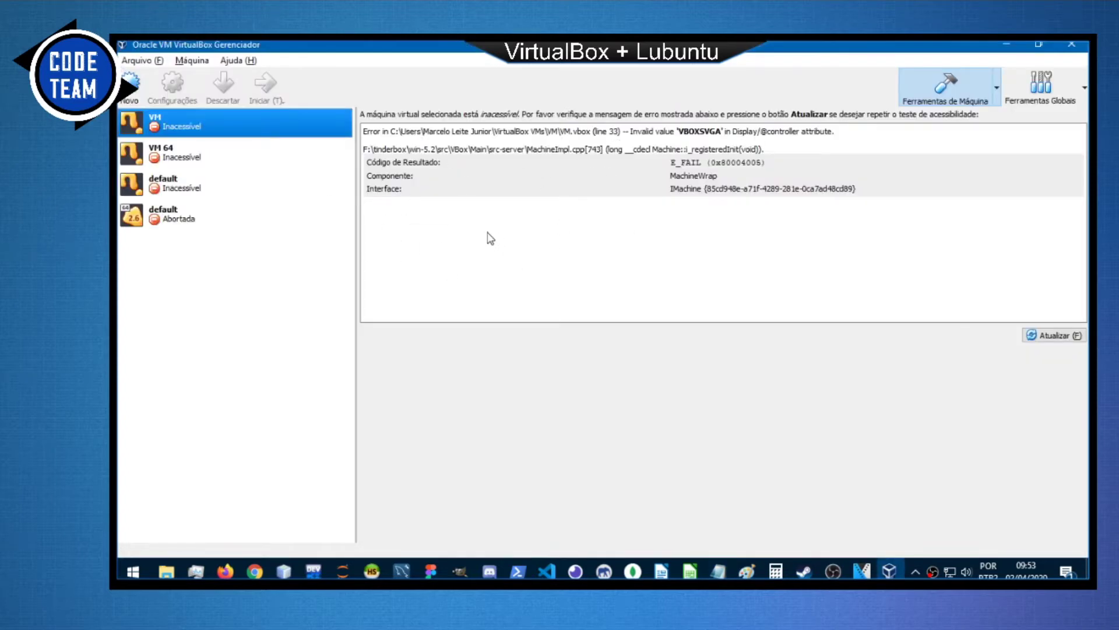
{"action": "key", "text": "alt+Tab"}
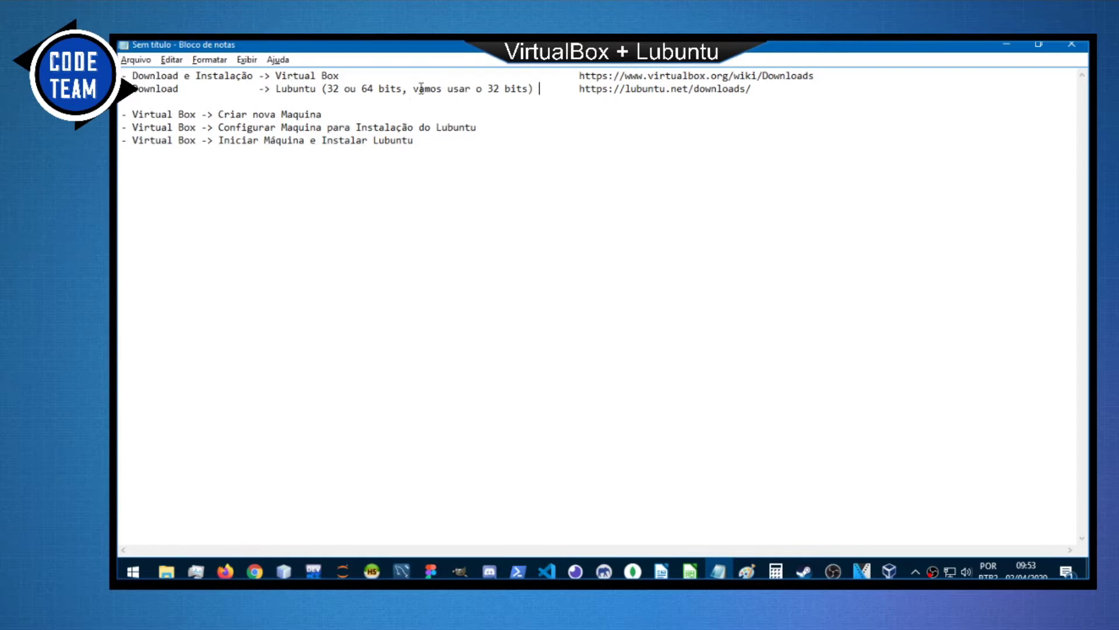
{"action": "key", "text": "alt+Tab"}
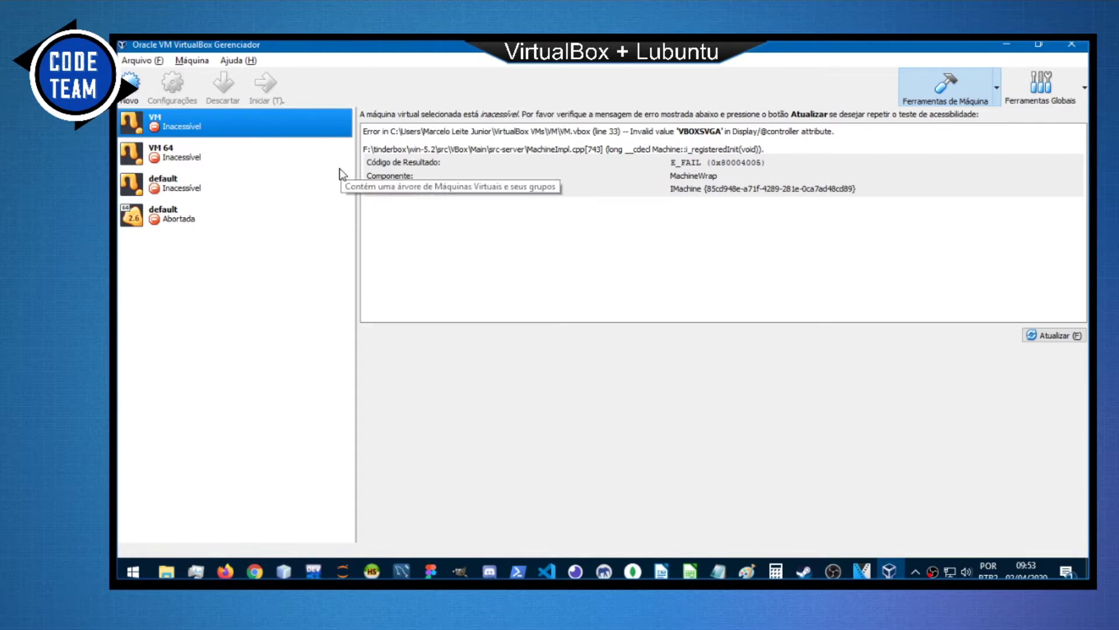
{"action": "key", "text": "alt+Tab"}
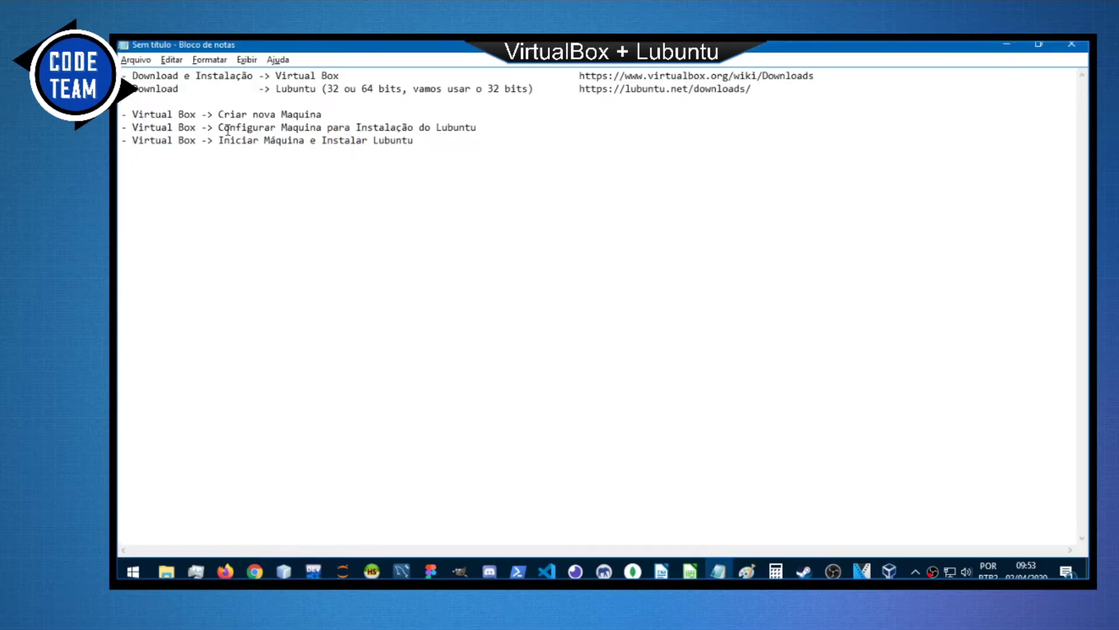
{"action": "left_click_drag", "start_coordinate": [218, 114], "coordinate": [322, 114]}
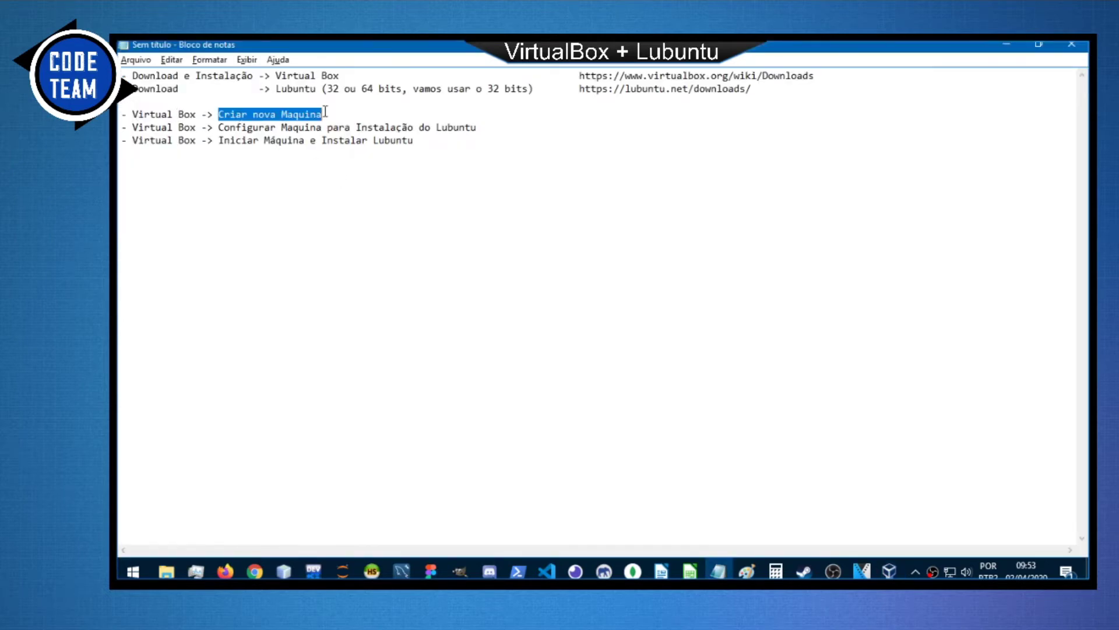
{"action": "key", "text": "alt+Tab"}
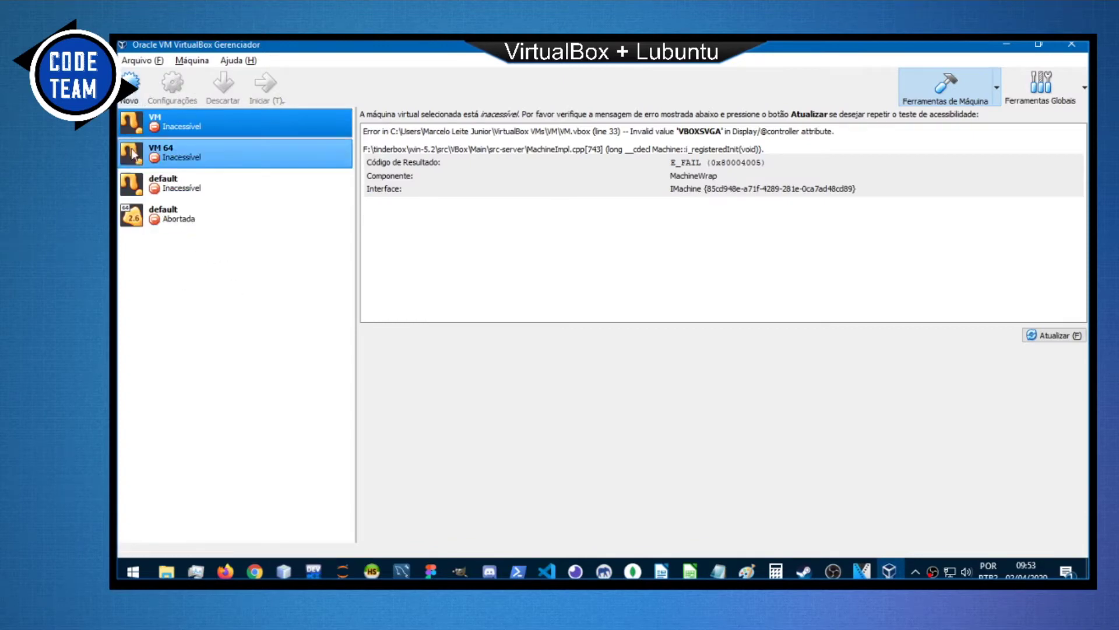
{"action": "left_click", "coordinate": [129, 87]}
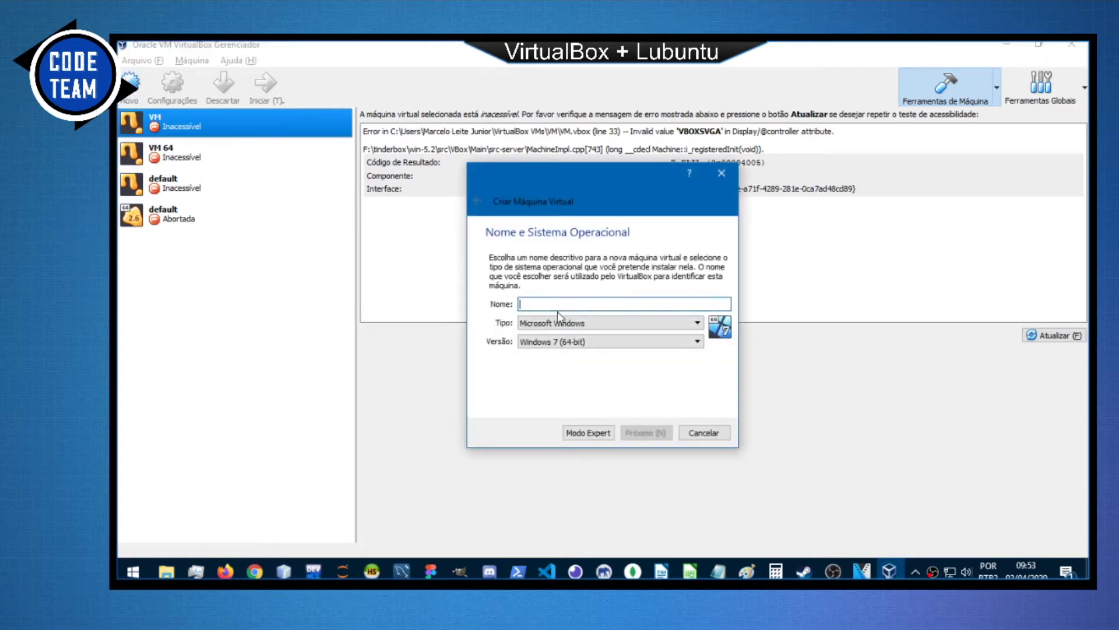
Enter Lubuntu19.04 as the machine name after checking the Lubuntu downloads page in the browser.
{"action": "type", "text": "Lubuntu"}
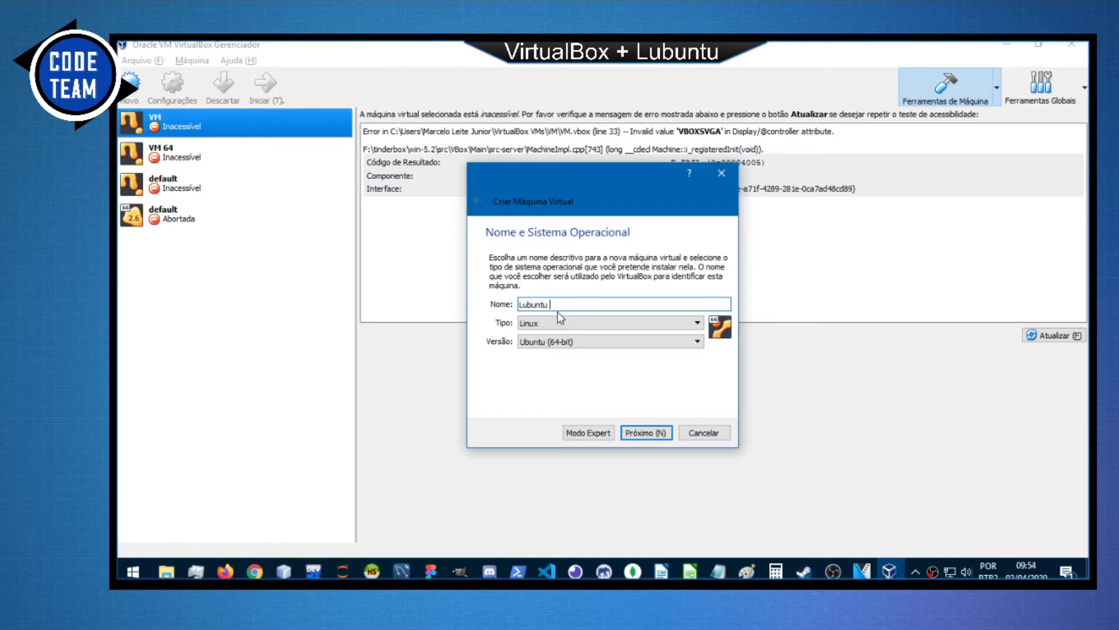
{"action": "key", "text": "alt+Tab"}
{"action": "key", "text": "Tab"}
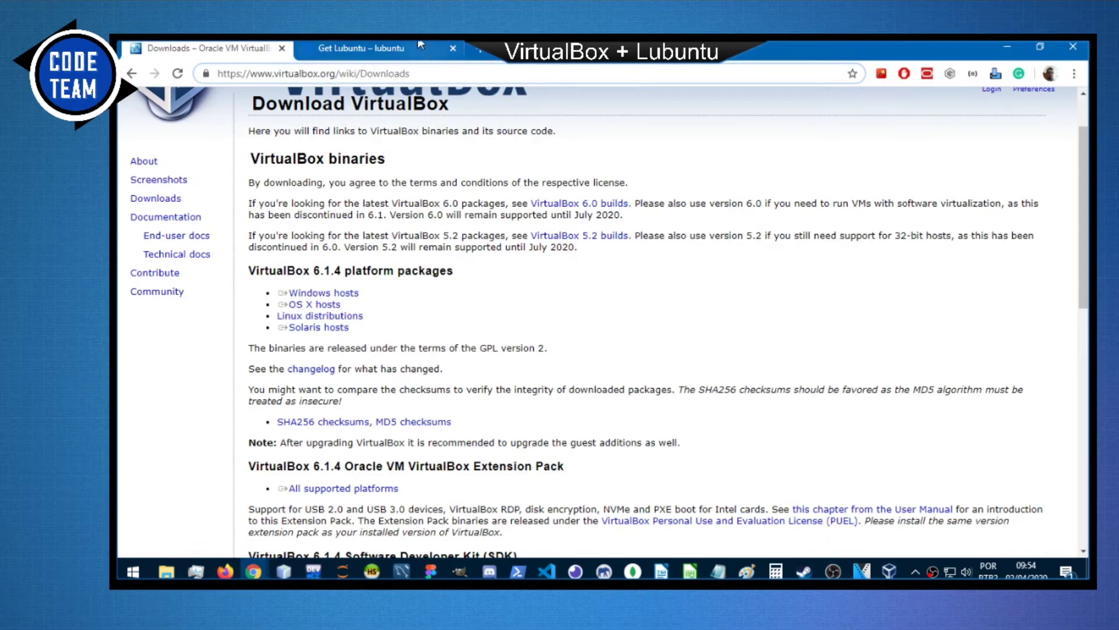
{"action": "left_click", "coordinate": [419, 45]}
{"action": "key", "text": "alt+Tab"}
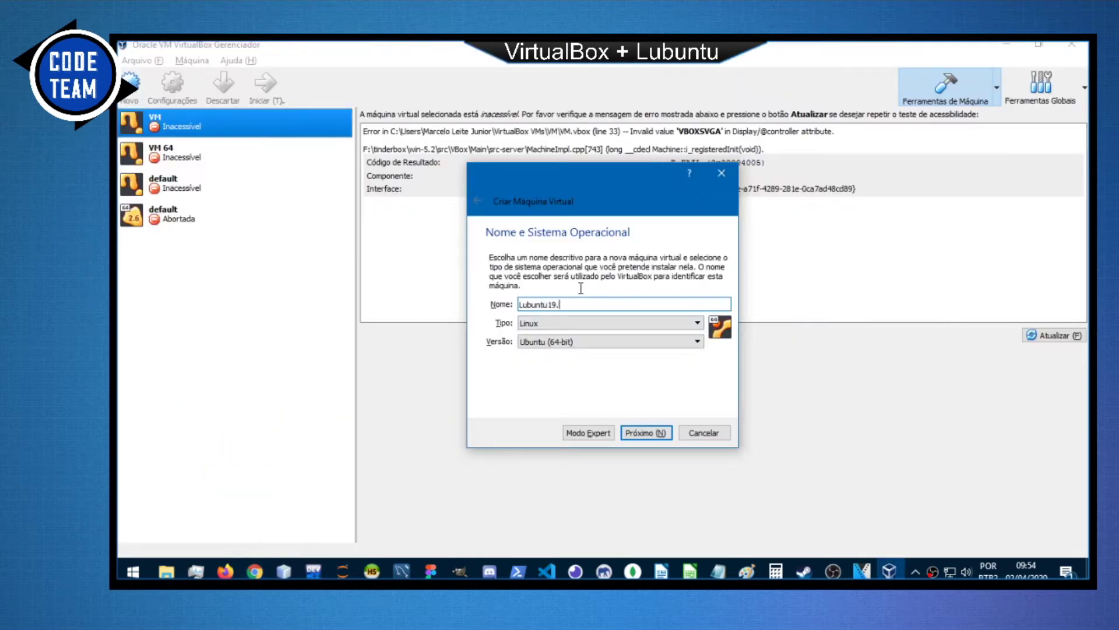
Set type Linux and version Ubuntu (32-bit), then continue to the memory page.
{"action": "left_click", "coordinate": [579, 324]}
{"action": "left_click", "coordinate": [592, 345]}
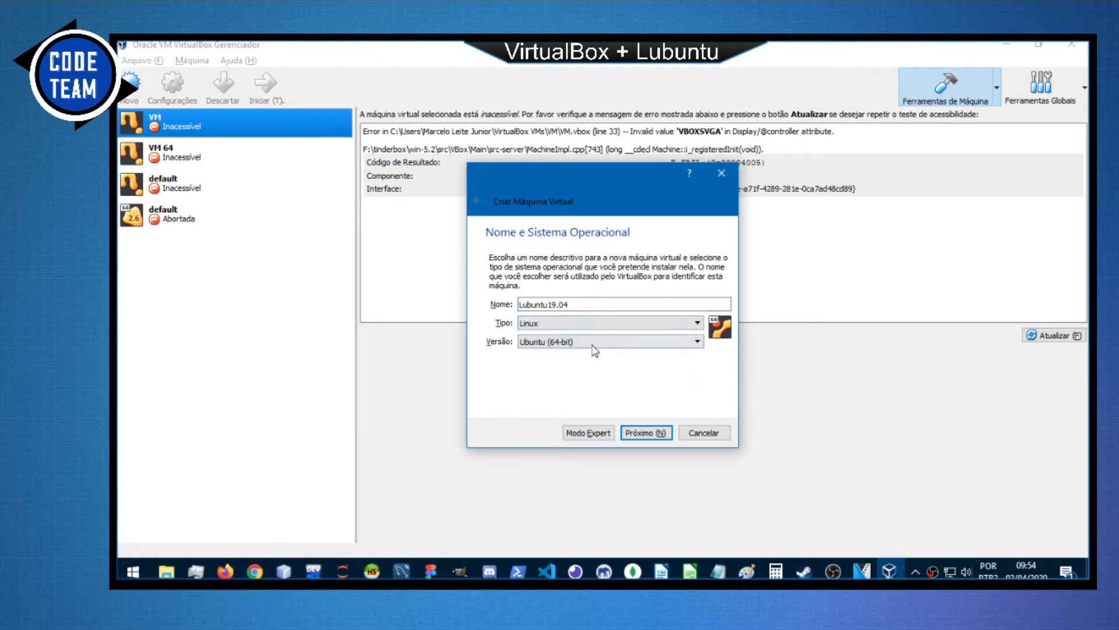
{"action": "left_click", "coordinate": [593, 343]}
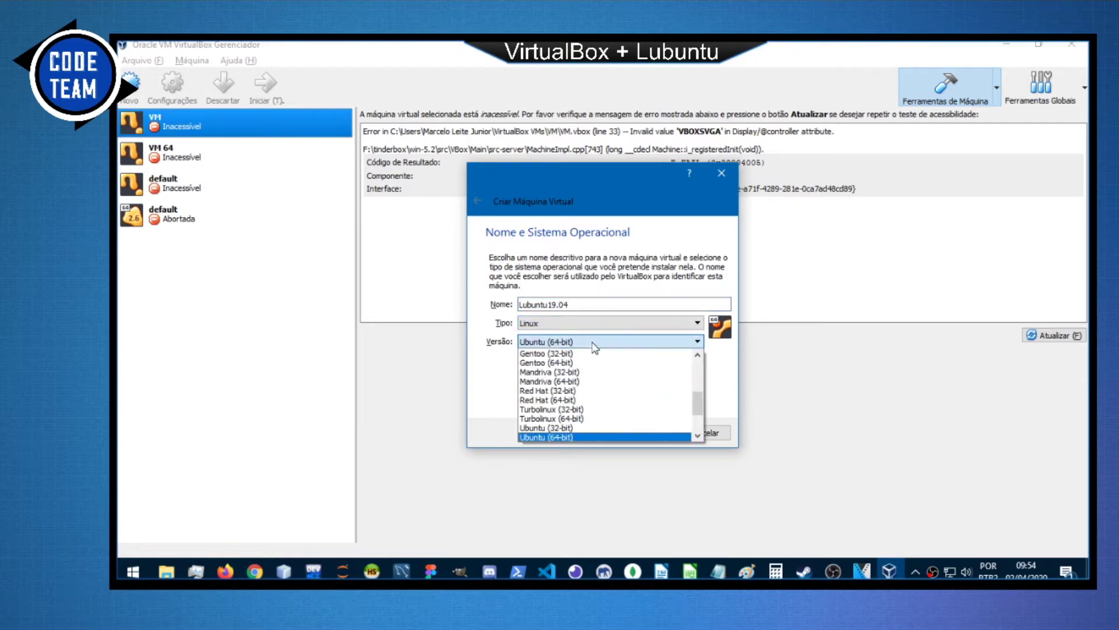
{"action": "left_click", "coordinate": [600, 431]}
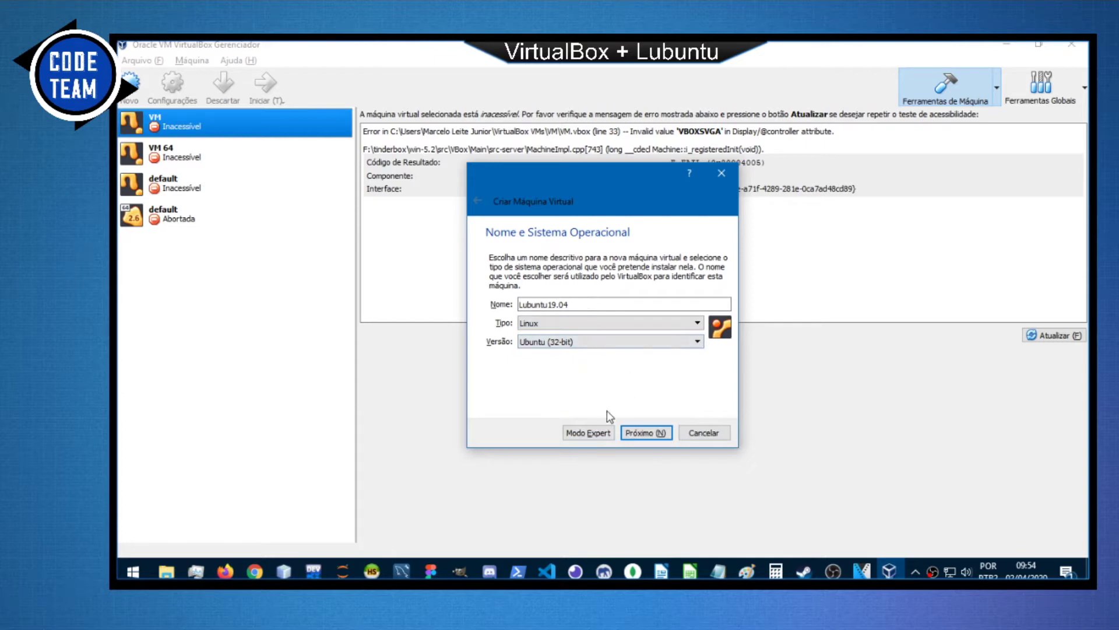
{"action": "left_click", "coordinate": [647, 433]}
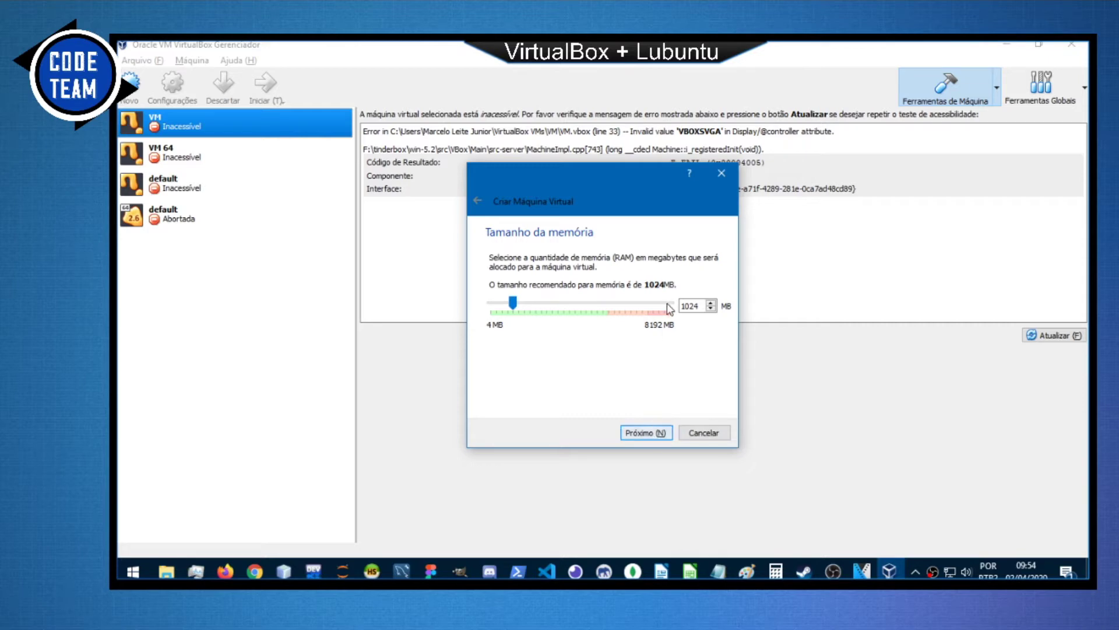
Keep 1024 MB memory and add a new dynamically allocated 10,00 GB VDI disk.
{"action": "left_click", "coordinate": [654, 434]}
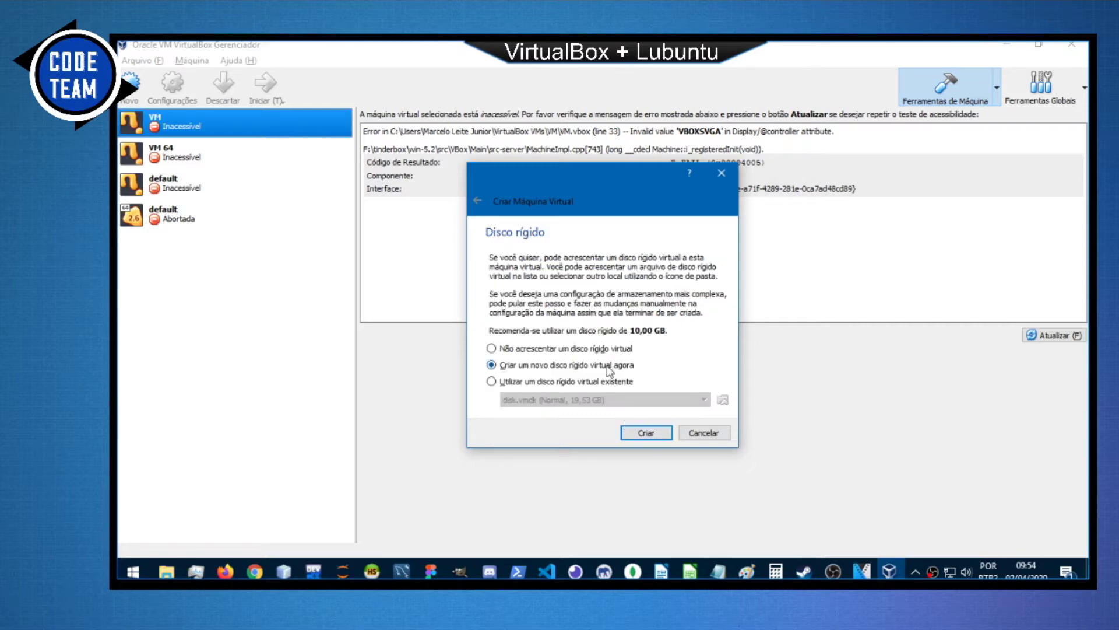
{"action": "left_click", "coordinate": [654, 438]}
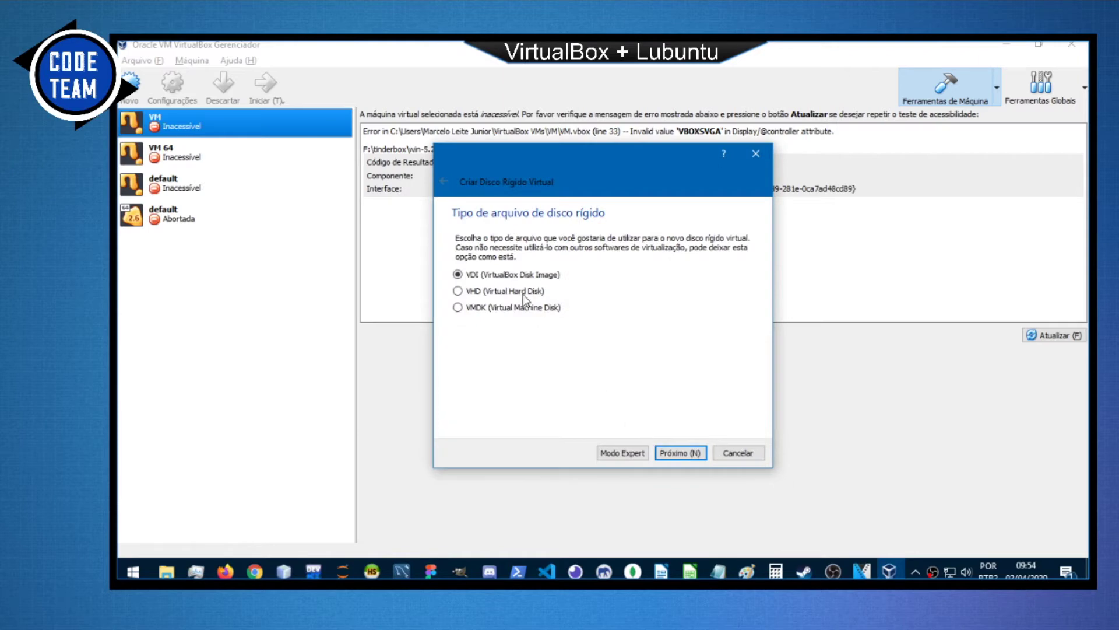
{"action": "left_click", "coordinate": [680, 454]}
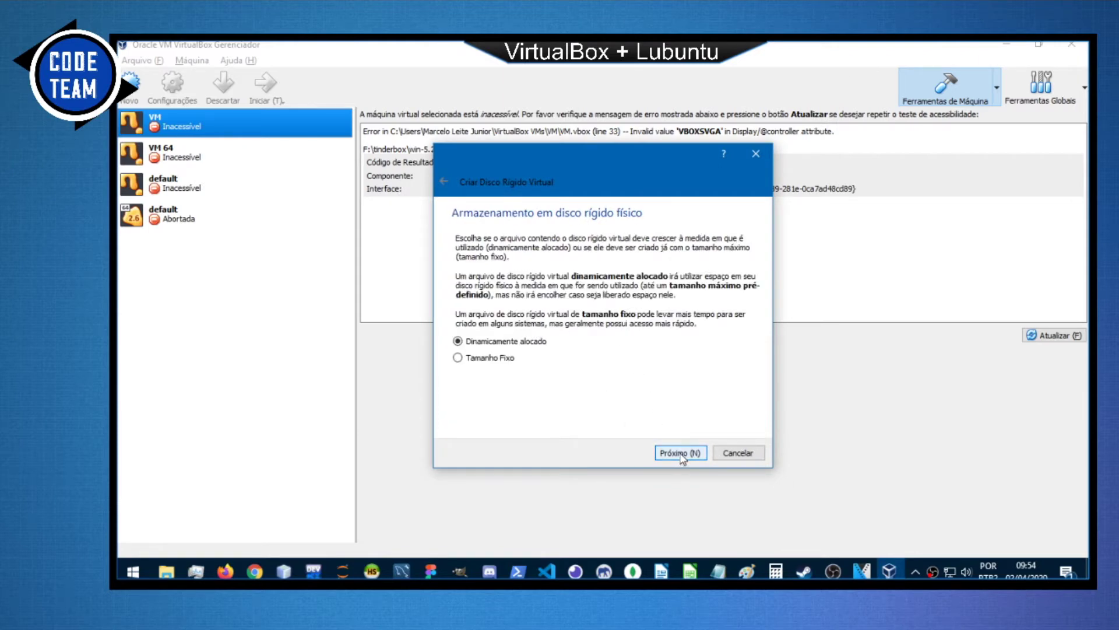
{"action": "left_click", "coordinate": [680, 454]}
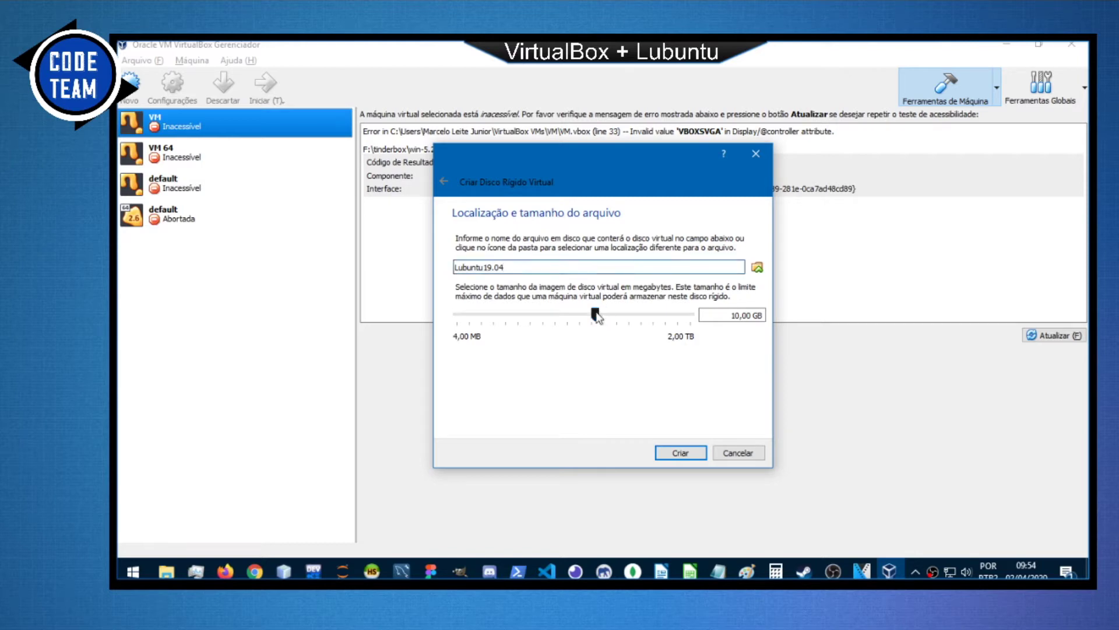
{"action": "mouse_move", "coordinate": [596, 316]}
Create the Lubuntu19.04 machine and check the plan's 'Configurar Maquina para Instalação do Lubuntu' step.
{"action": "left_click", "coordinate": [681, 452]}
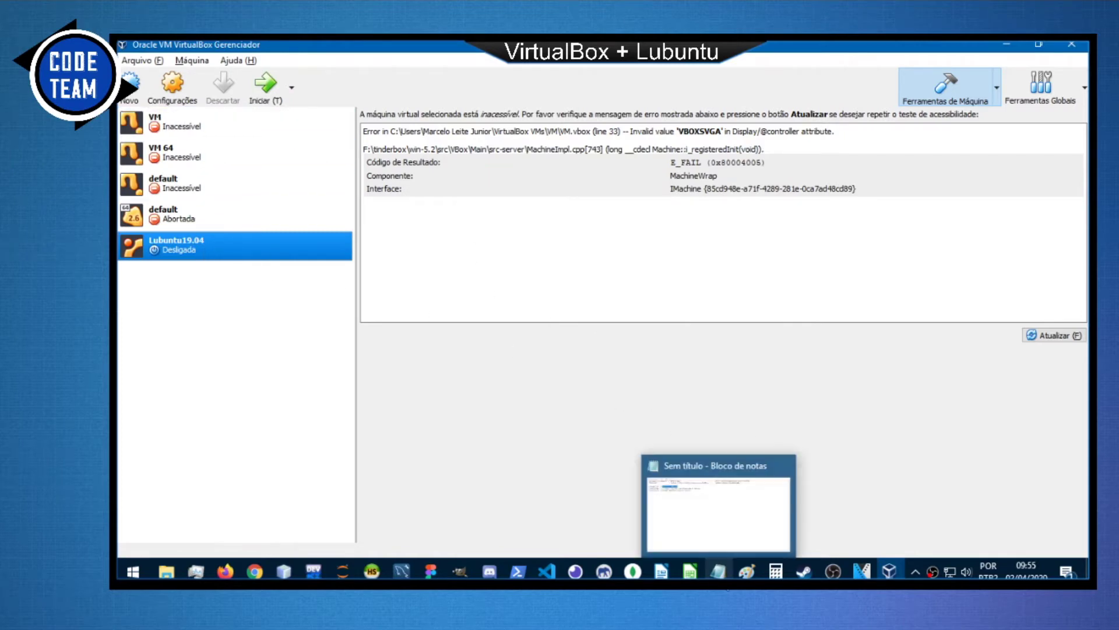
{"action": "left_click", "coordinate": [712, 530]}
{"action": "left_click_drag", "start_coordinate": [246, 128], "coordinate": [474, 126]}
{"action": "left_click", "coordinate": [473, 126]}
Open Configurações for Lubuntu19.04 from its right-click menu.
{"action": "key", "text": "alt+Tab"}
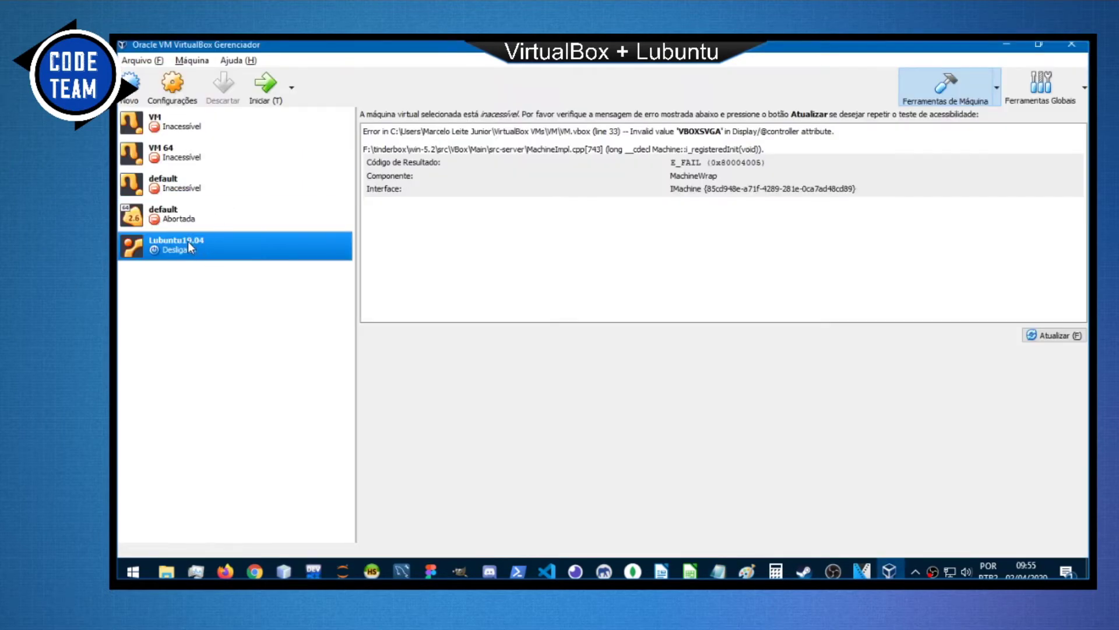
{"action": "right_click", "coordinate": [188, 244]}
{"action": "left_click", "coordinate": [236, 255]}
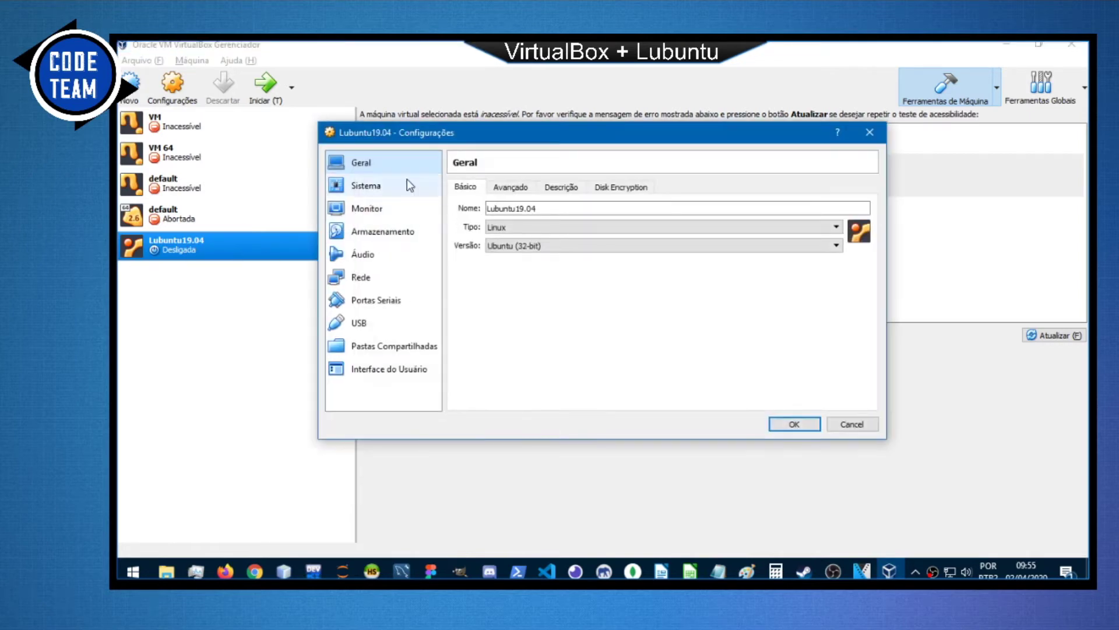
Under Geral > Avançado, set shared clipboard and drag-and-drop to Bi-direcional.
{"action": "left_click", "coordinate": [512, 187]}
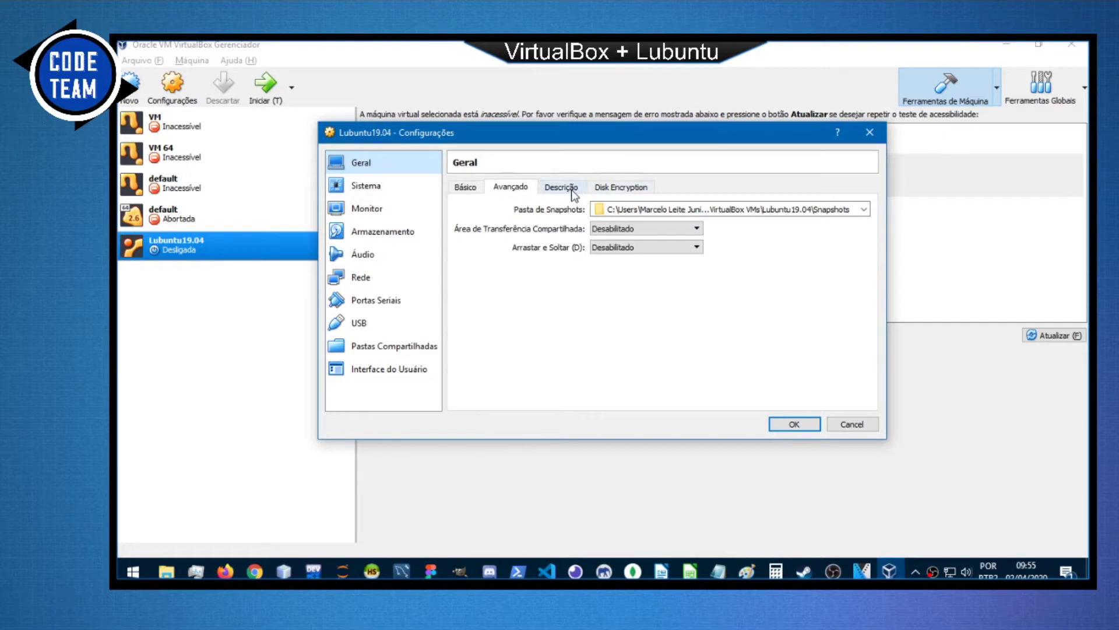
{"action": "left_click", "coordinate": [469, 189]}
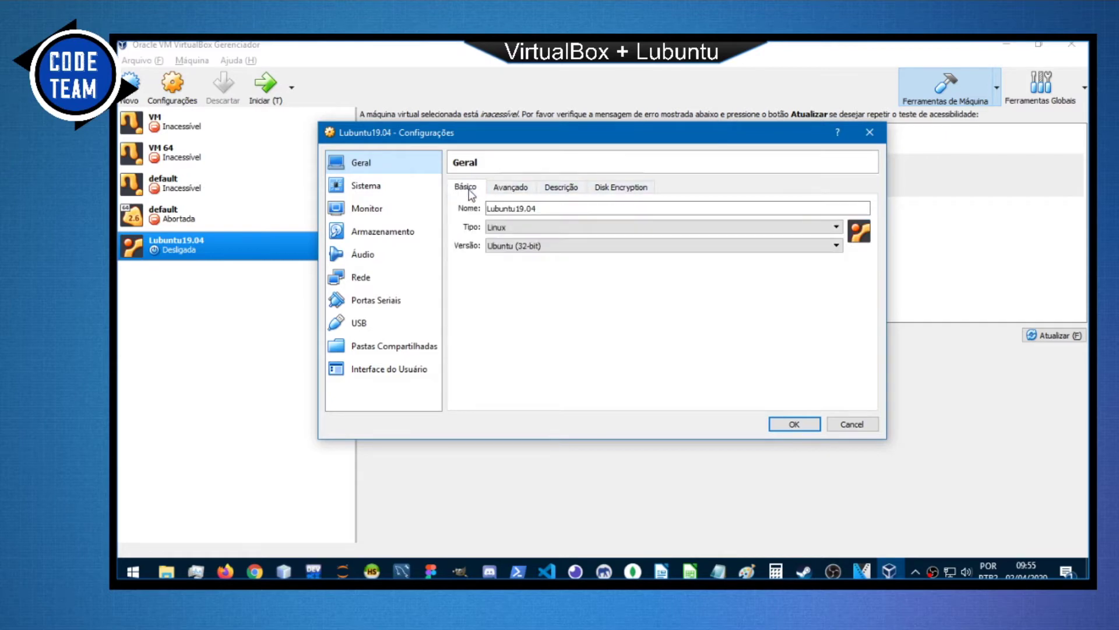
{"action": "left_click", "coordinate": [521, 188]}
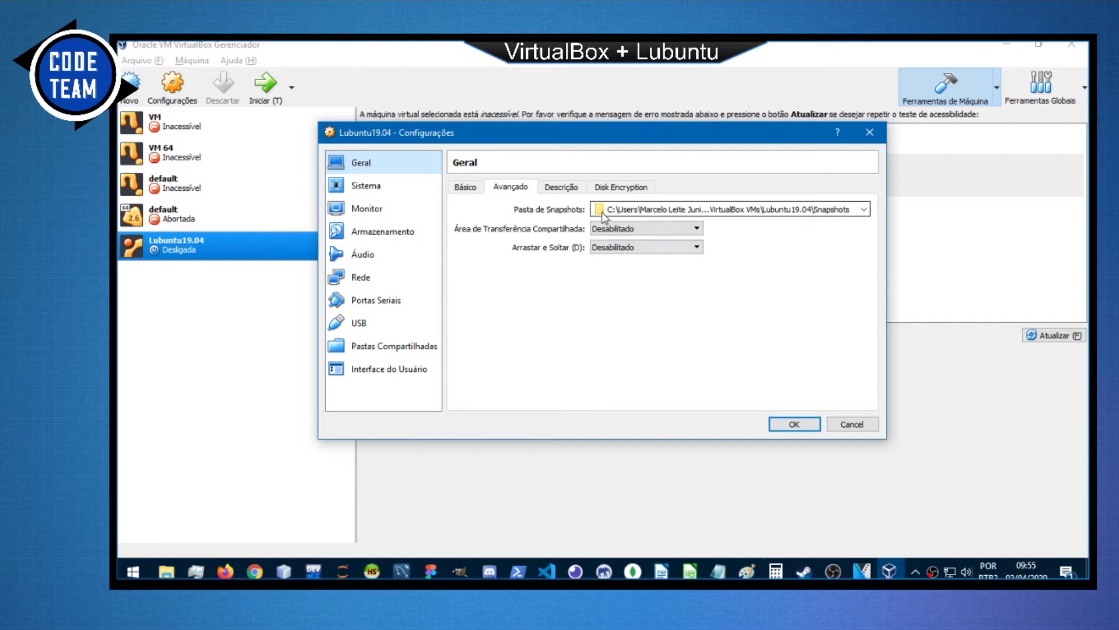
{"action": "left_click", "coordinate": [622, 229]}
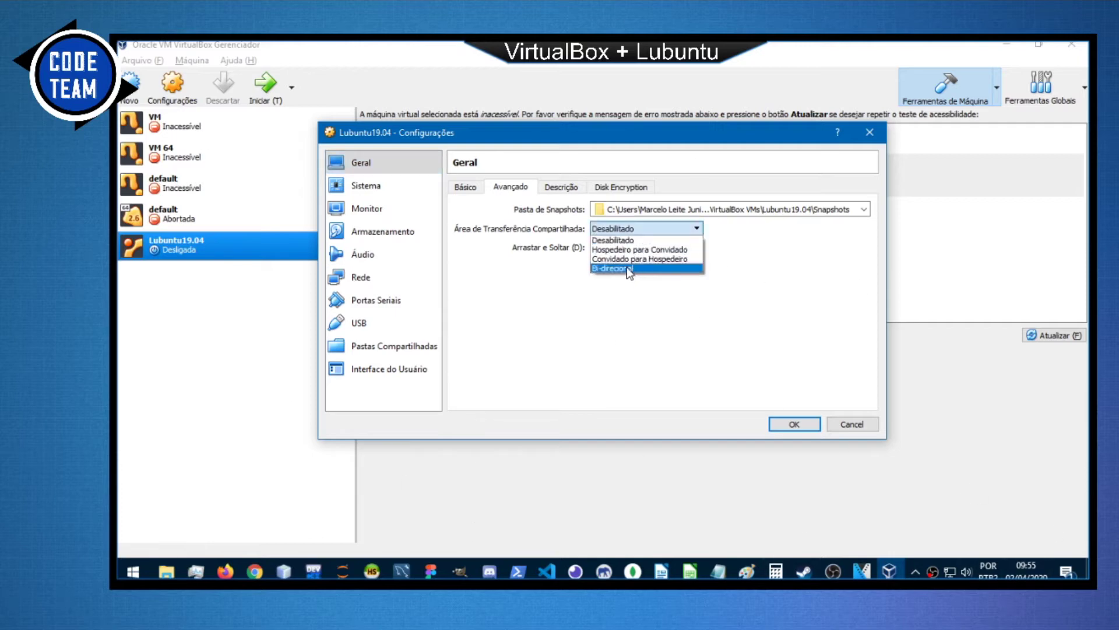
{"action": "left_click", "coordinate": [630, 268]}
{"action": "left_click", "coordinate": [632, 247]}
{"action": "left_click", "coordinate": [633, 287]}
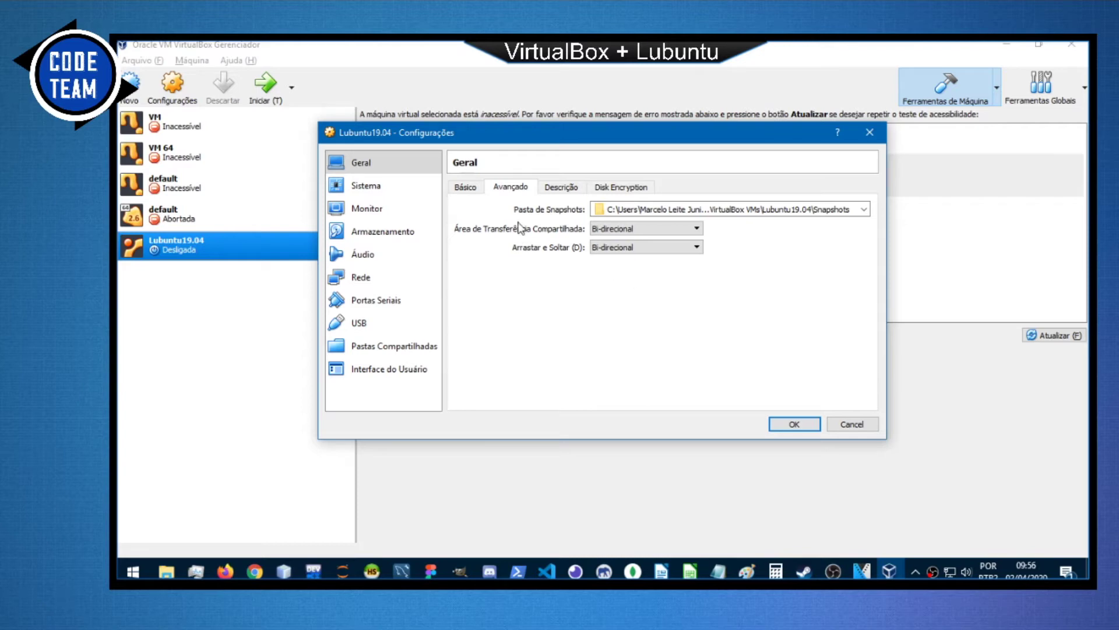
Glance at the Description and Disk Encryption tabs, then go to the Sistema page.
{"action": "left_click", "coordinate": [573, 190]}
{"action": "left_click", "coordinate": [622, 191]}
{"action": "left_click", "coordinate": [474, 191]}
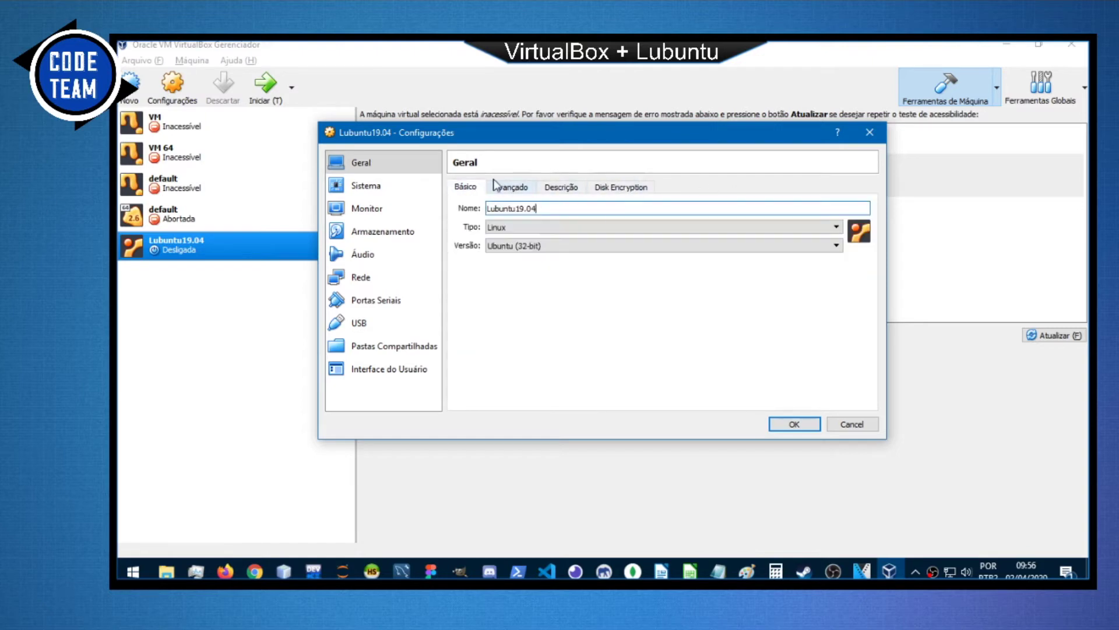
{"action": "left_click", "coordinate": [391, 190]}
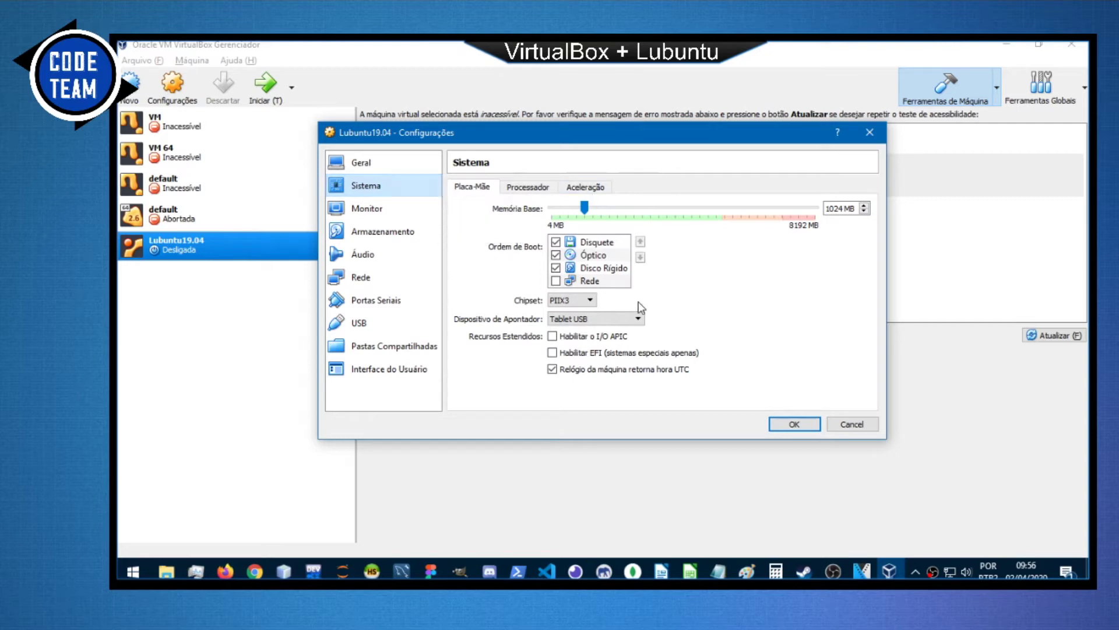
Set the Processor tab's slider to a single CPU.
{"action": "left_click", "coordinate": [536, 189]}
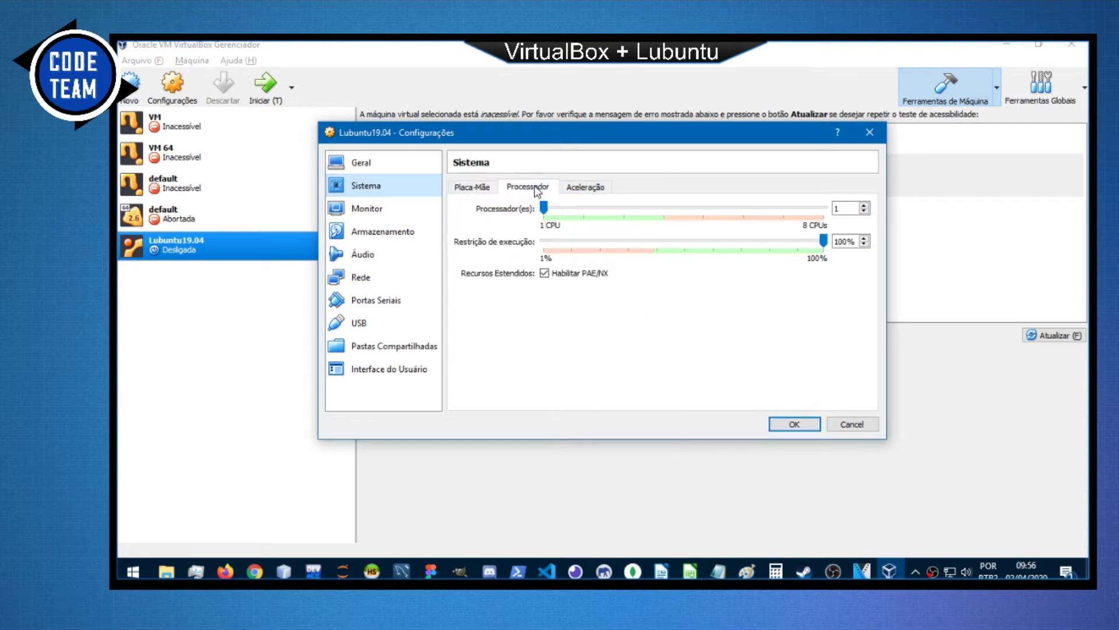
{"action": "left_click_drag", "start_coordinate": [544, 208], "coordinate": [583, 210]}
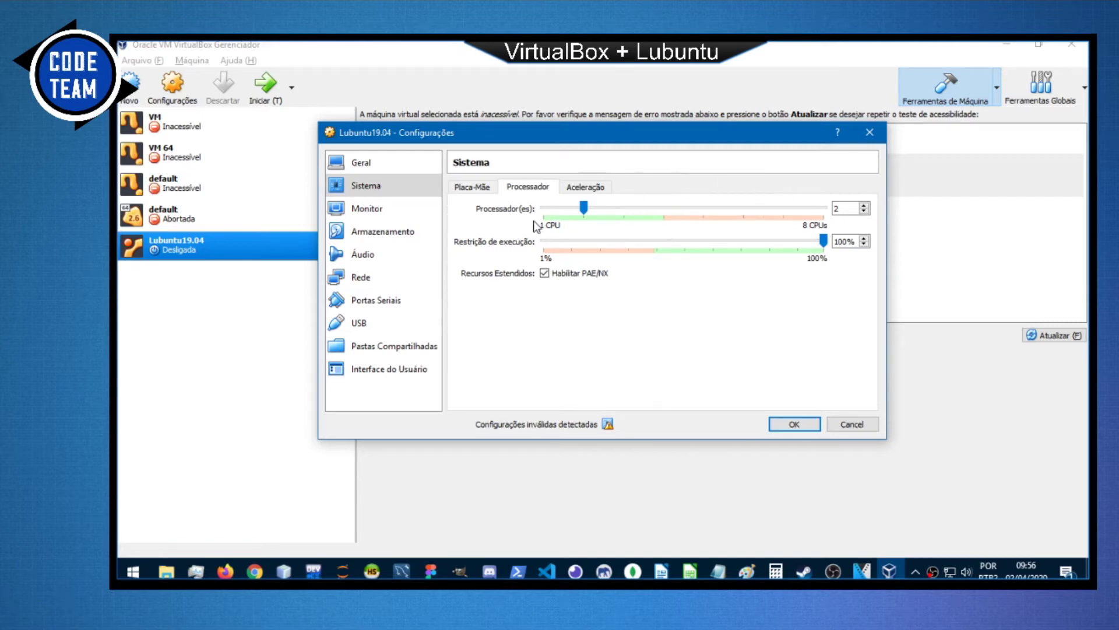
{"action": "left_click", "coordinate": [553, 211]}
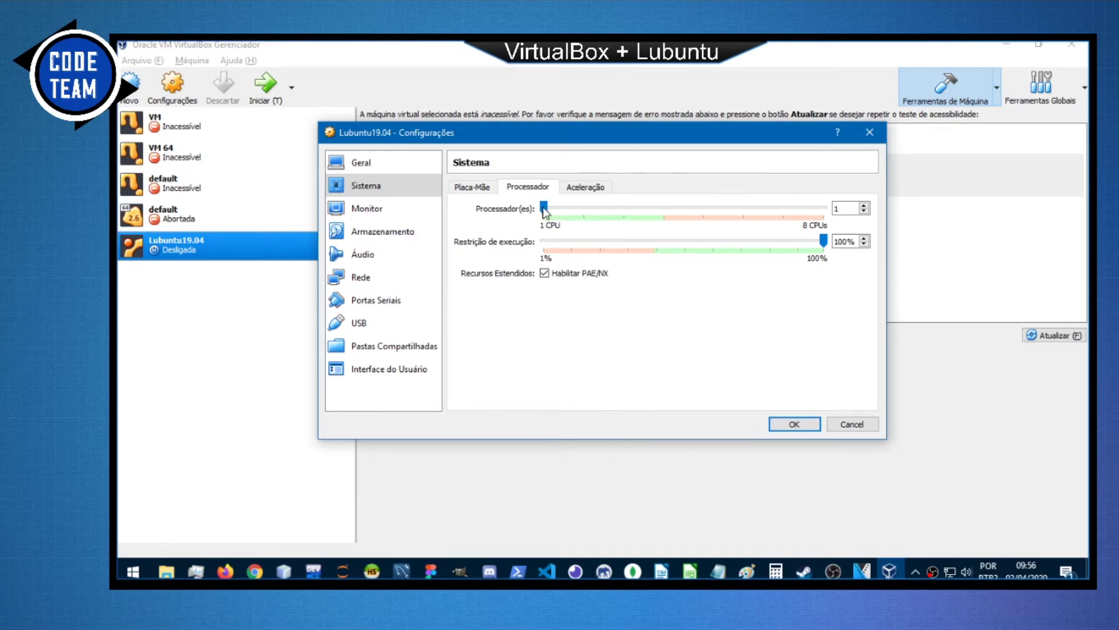
Review the Aceleração and Monitor settings, then go to Armazenamento.
{"action": "left_click", "coordinate": [576, 192]}
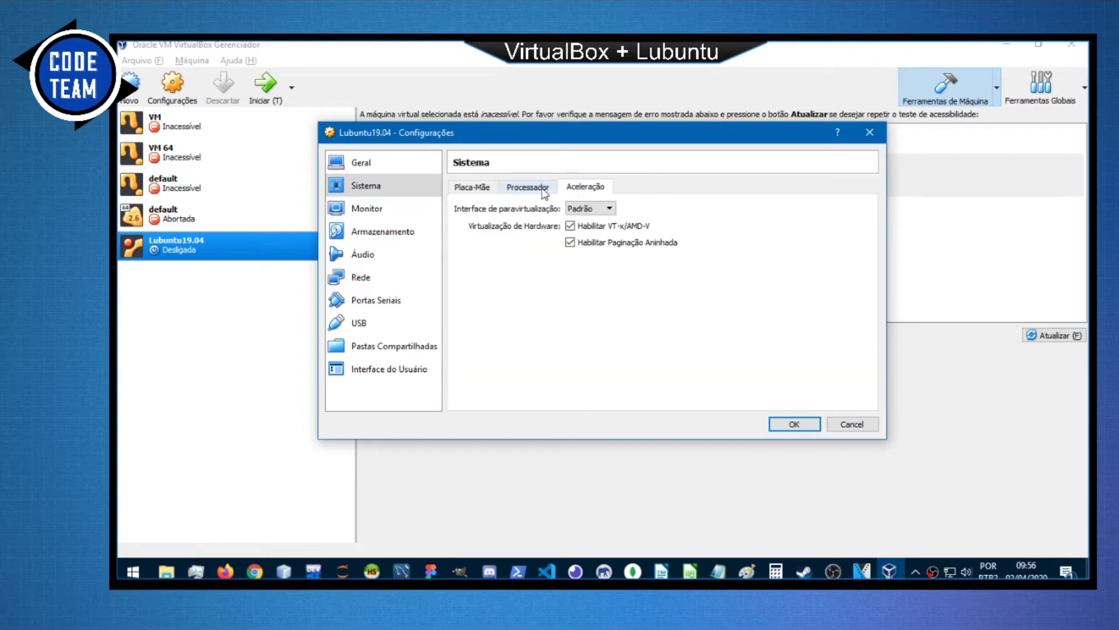
{"action": "left_click", "coordinate": [542, 189]}
{"action": "left_click", "coordinate": [389, 209]}
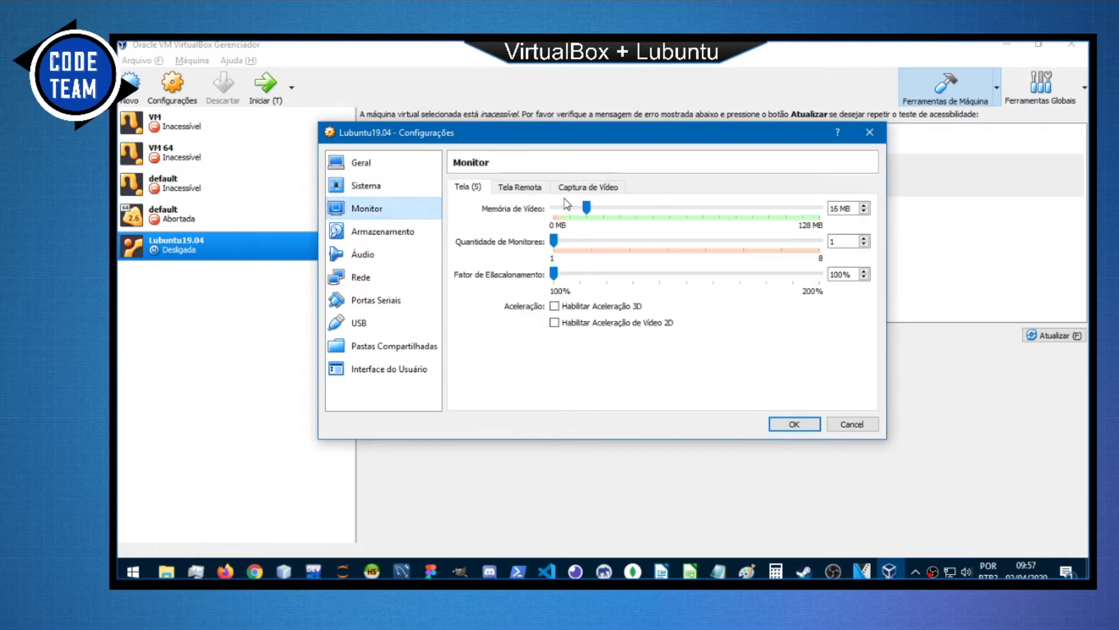
{"action": "left_click", "coordinate": [386, 235]}
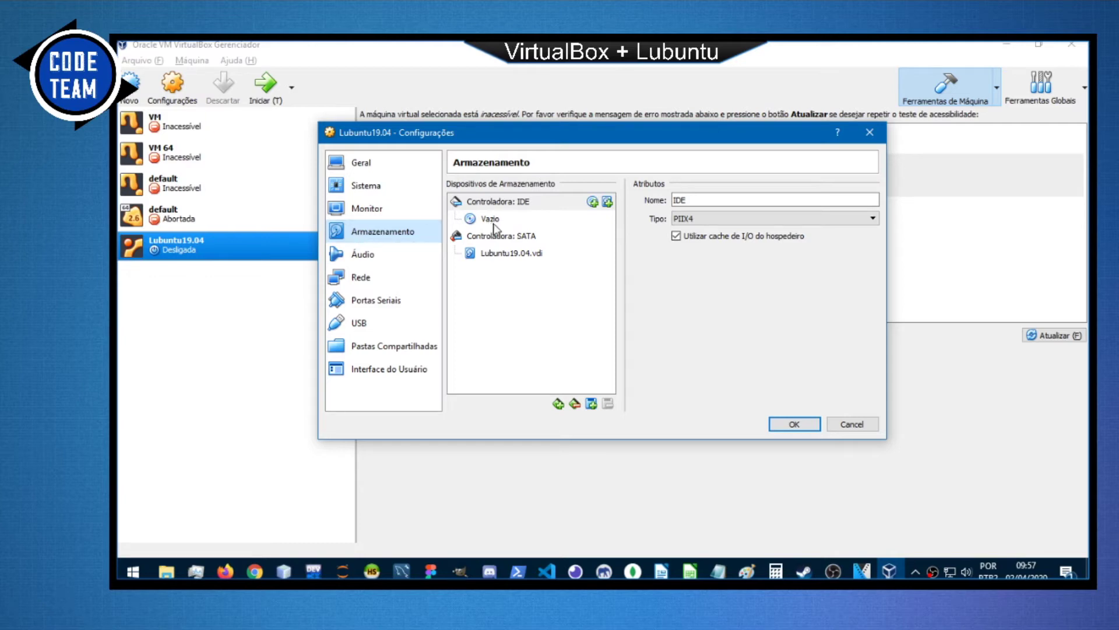
Load lubuntu-18.04-alternate-i386.iso into the empty IDE optical drive.
{"action": "left_click", "coordinate": [497, 224]}
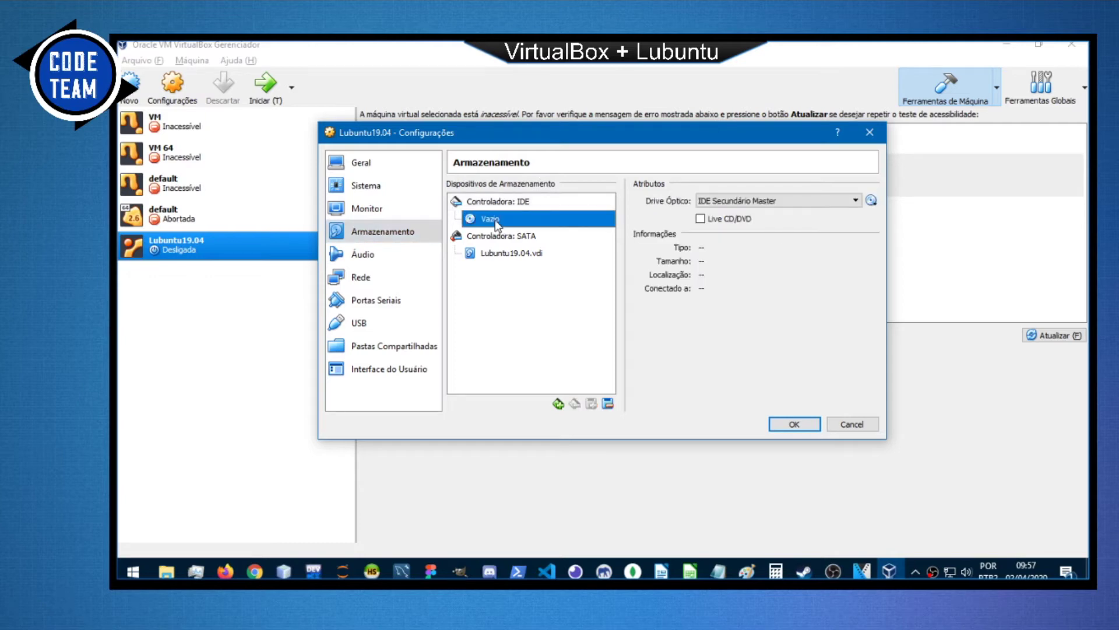
{"action": "left_click", "coordinate": [839, 203]}
{"action": "left_click", "coordinate": [869, 204]}
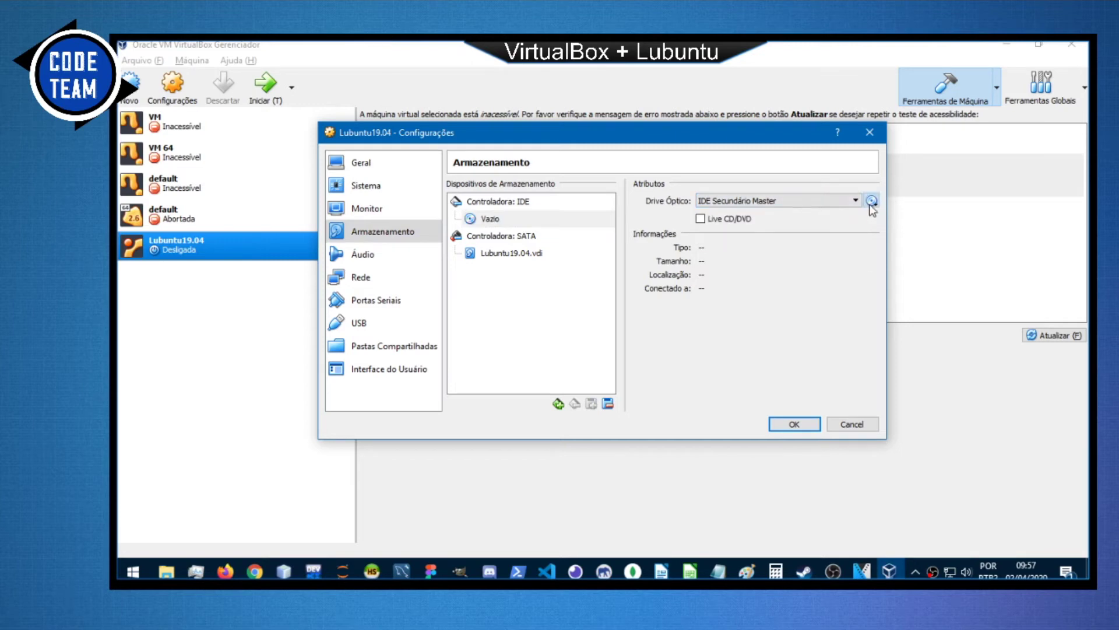
{"action": "left_click", "coordinate": [870, 204]}
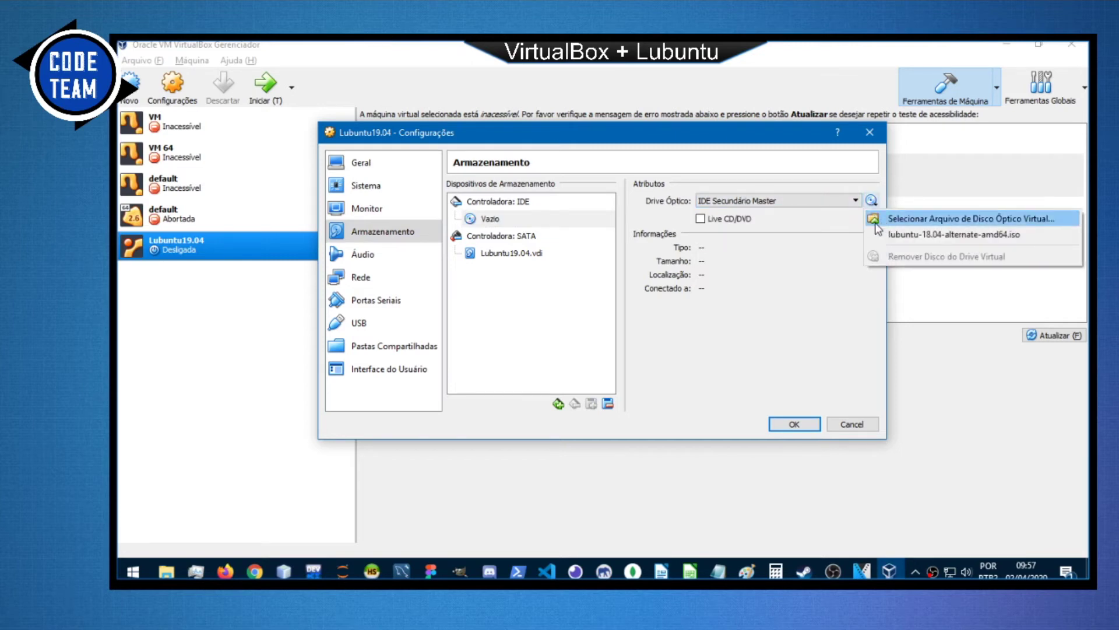
{"action": "left_click", "coordinate": [909, 220]}
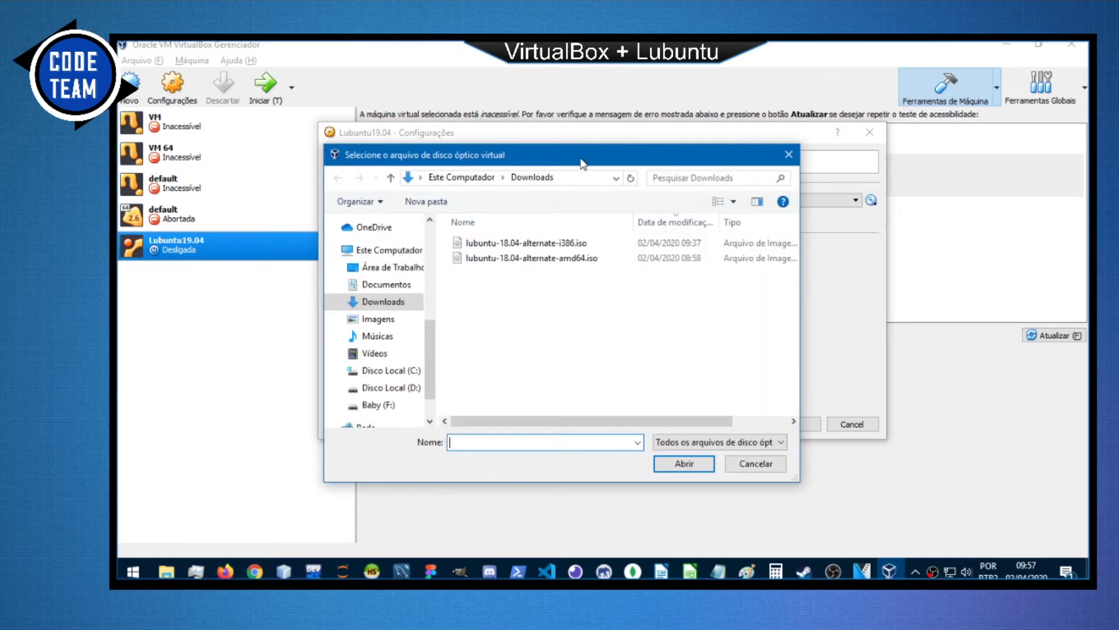
{"action": "left_click_drag", "start_coordinate": [582, 162], "coordinate": [471, 153]}
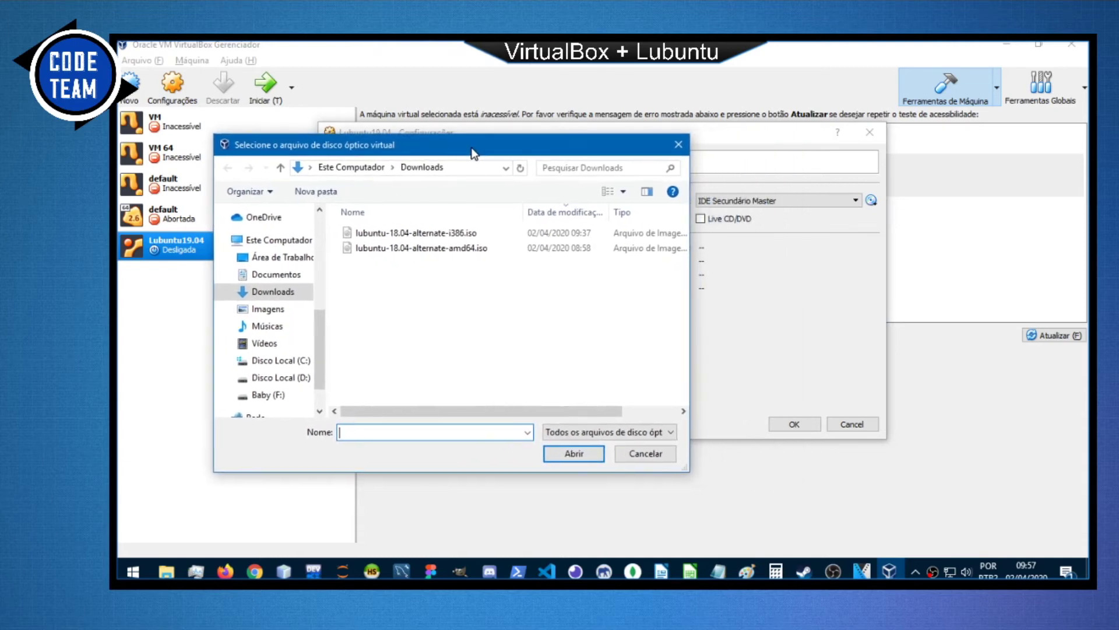
{"action": "double_click", "coordinate": [448, 233]}
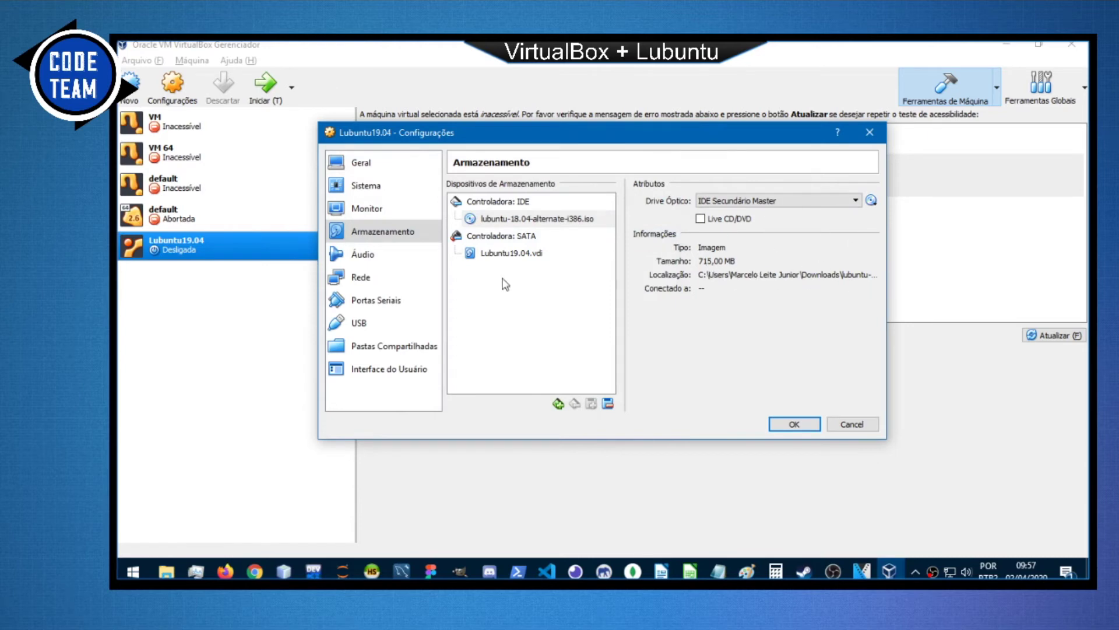
Review the audio, network, serial, USB, shared folder and interface pages, save, and start Lubuntu19.04.
{"action": "left_click", "coordinate": [381, 257]}
{"action": "left_click", "coordinate": [389, 284]}
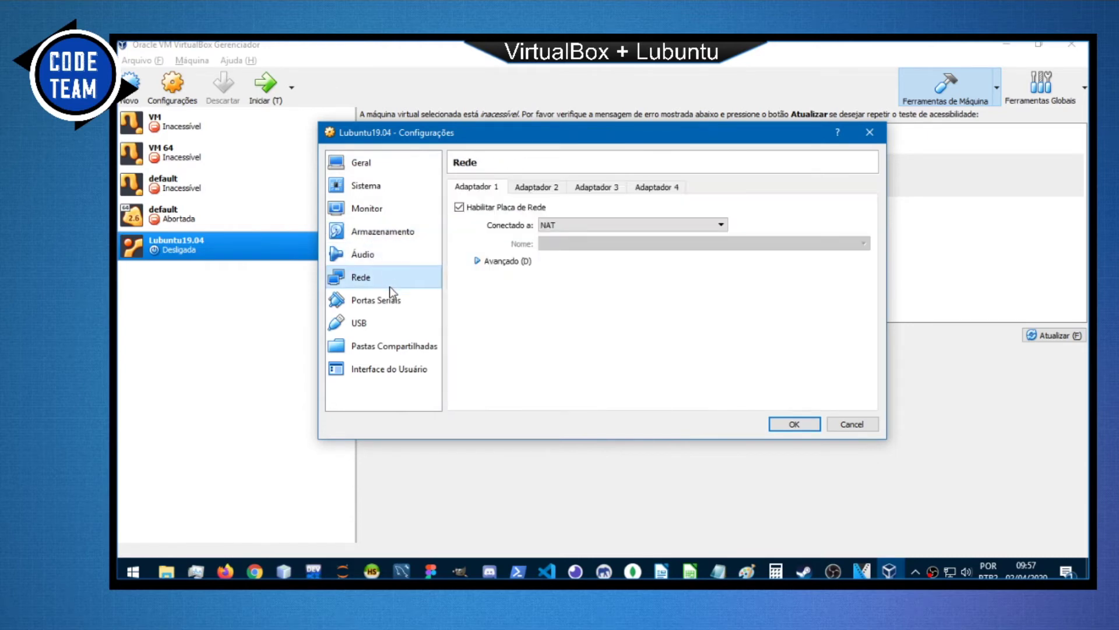
{"action": "left_click", "coordinate": [396, 301]}
{"action": "left_click", "coordinate": [405, 324]}
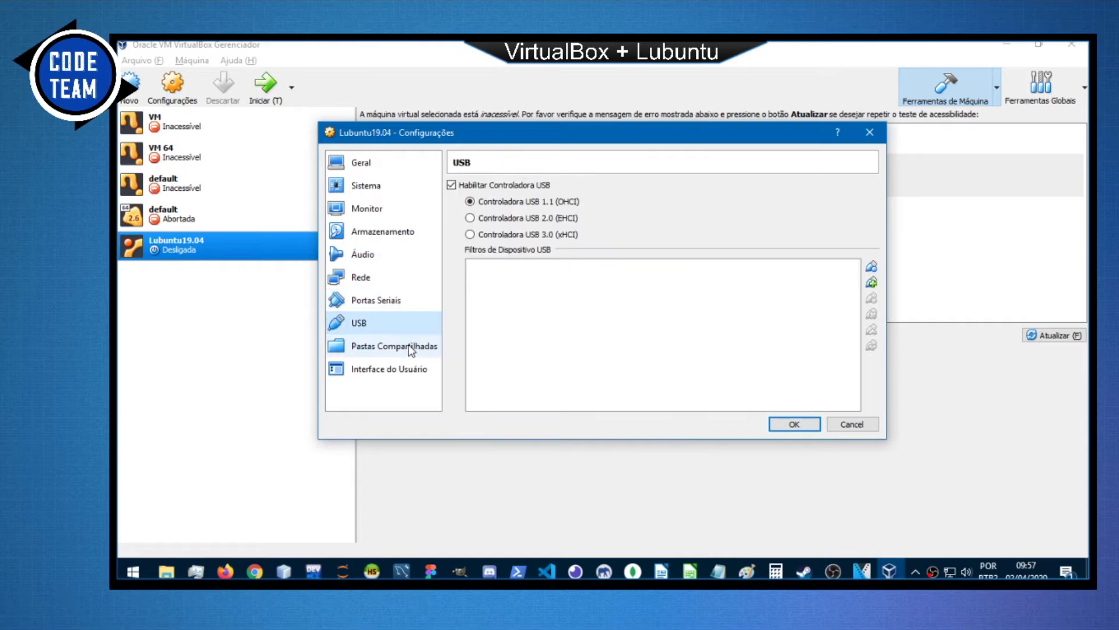
{"action": "left_click", "coordinate": [409, 347]}
{"action": "left_click", "coordinate": [413, 373]}
{"action": "left_click", "coordinate": [406, 236]}
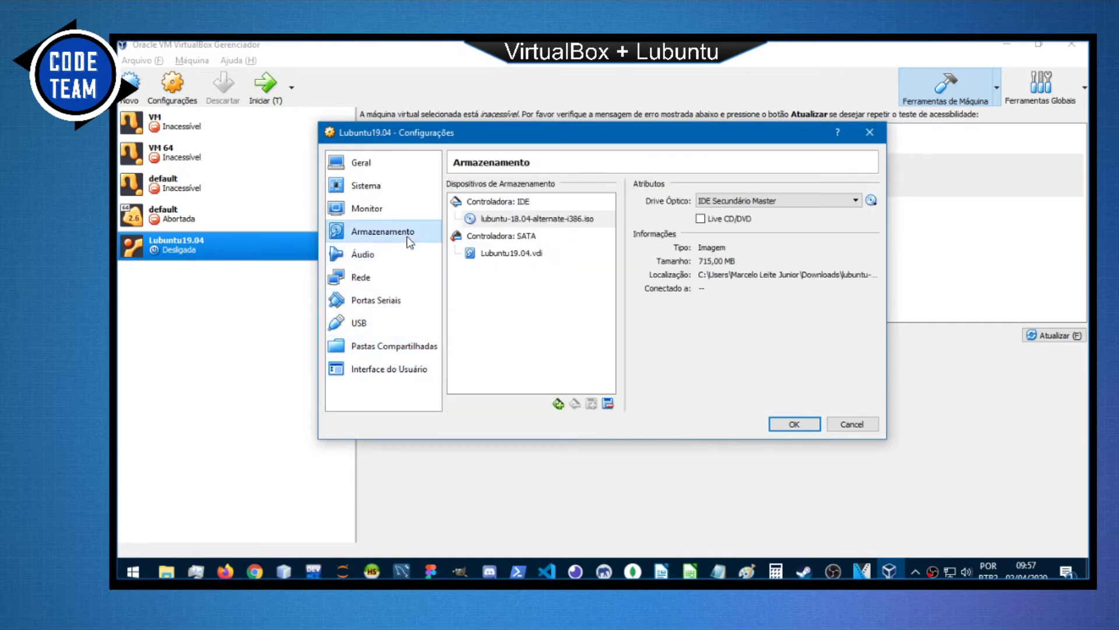
{"action": "left_click", "coordinate": [802, 424]}
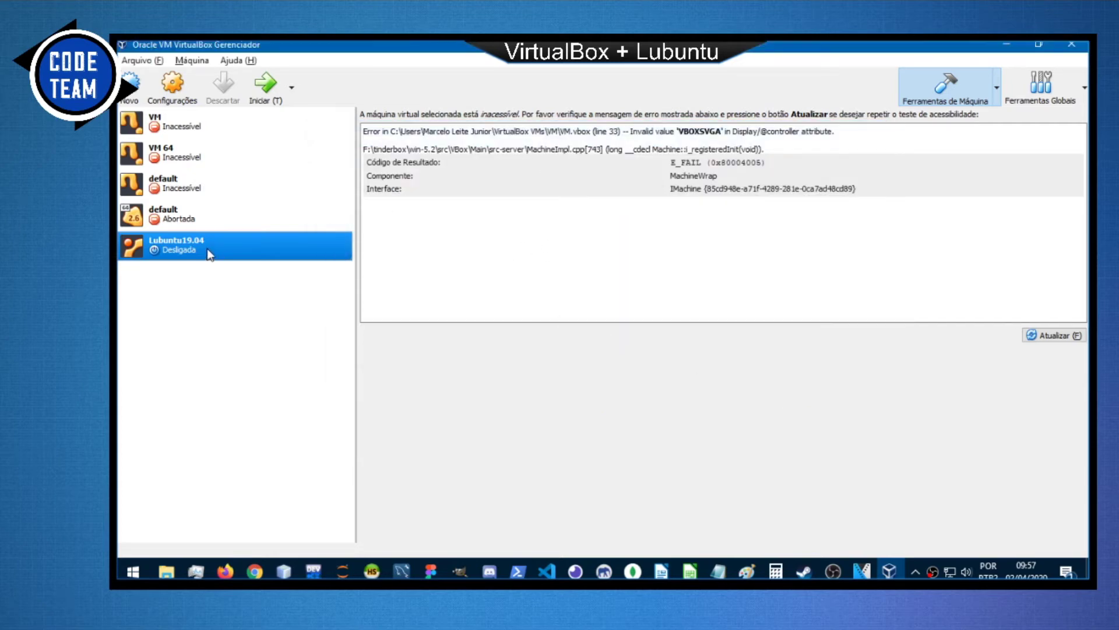
{"action": "double_click", "coordinate": [226, 249]}
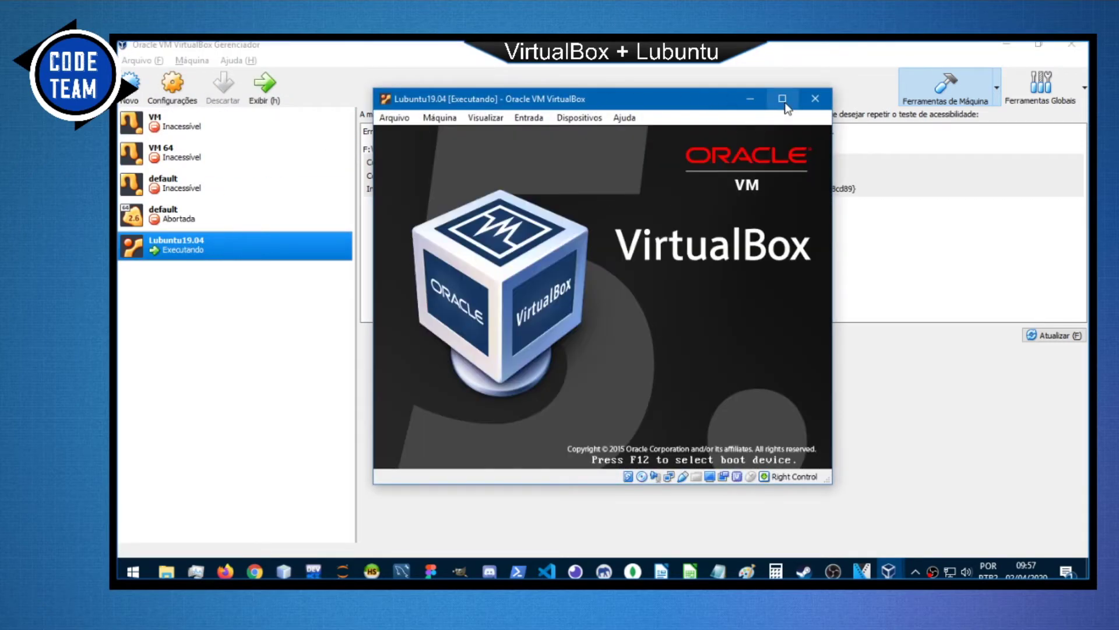
Maximize the VM window, capture the mouse and confirm English as the boot language.
{"action": "left_click", "coordinate": [782, 99]}
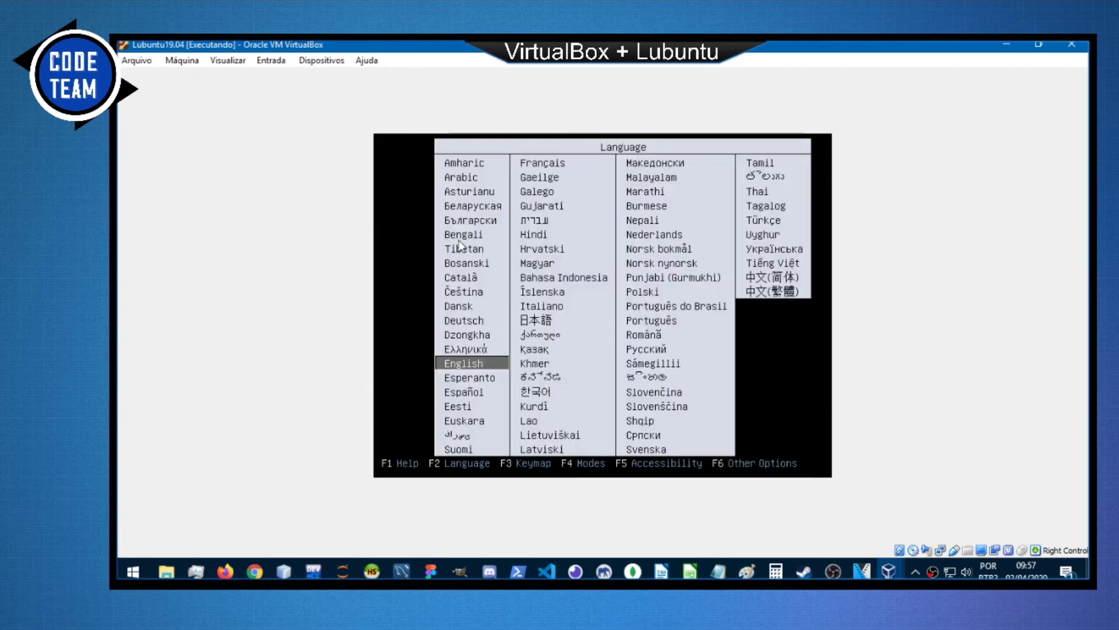
{"action": "left_click", "coordinate": [406, 284]}
{"action": "key", "text": "Up"}
{"action": "key", "text": "Up"}
{"action": "key", "text": "Up"}
{"action": "key", "text": "Up"}
{"action": "key", "text": "Down"}
{"action": "key", "text": "Down"}
{"action": "key", "text": "Down"}
{"action": "key", "text": "Down"}
{"action": "key", "text": "Down"}
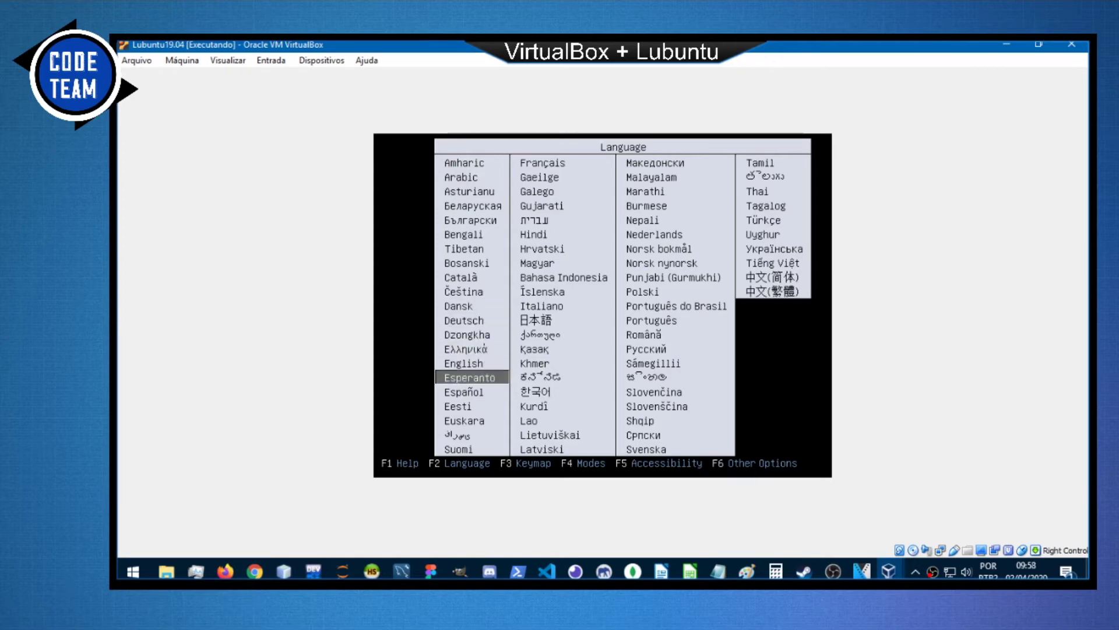
{"action": "key", "text": "Up"}
{"action": "key", "text": "Up"}
{"action": "key", "text": "Up"}
{"action": "key", "text": "Down"}
{"action": "key", "text": "Down"}
{"action": "key", "text": "Up"}
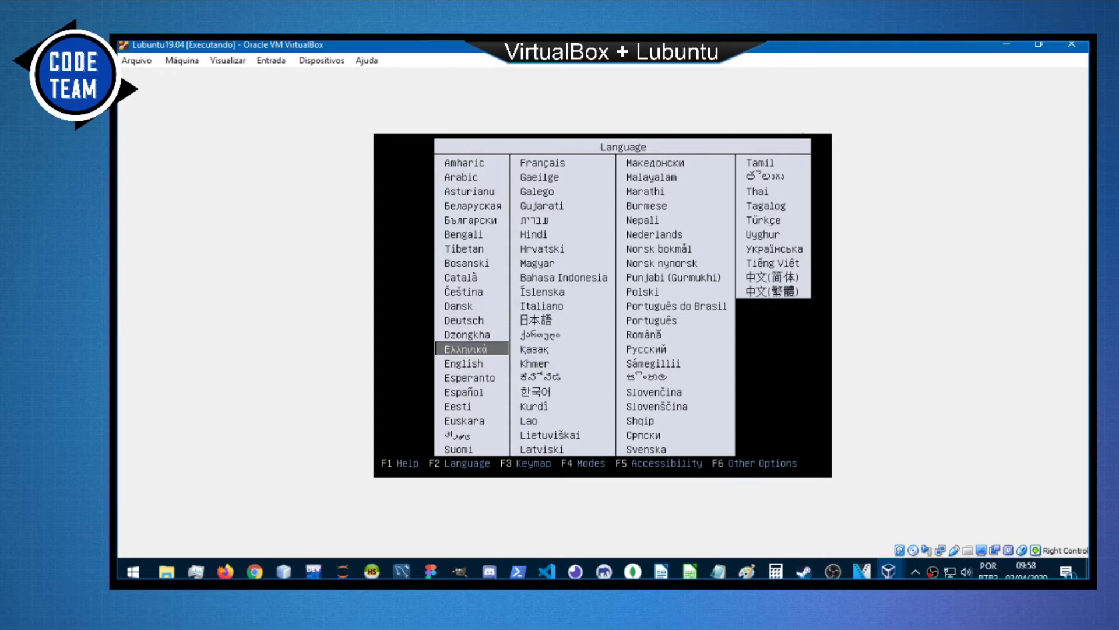
{"action": "key", "text": "Down"}
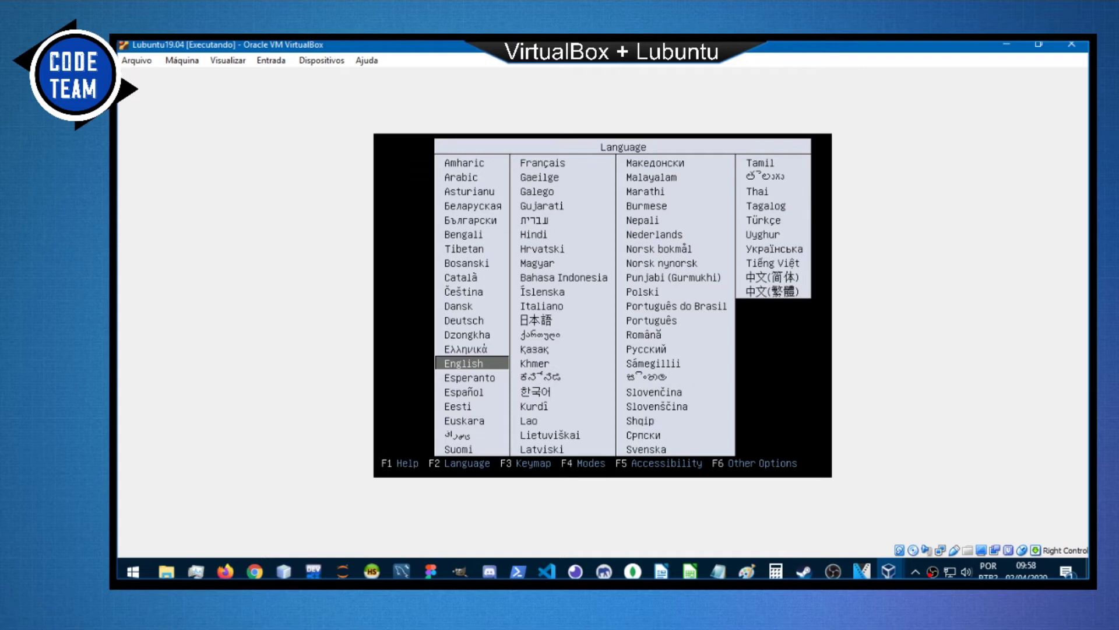
{"action": "key", "text": "Right"}
{"action": "key", "text": "Up"}
{"action": "key", "text": "Right"}
{"action": "key", "text": "Right"}
{"action": "key", "text": "Up"}
{"action": "key", "text": "Up"}
{"action": "key", "text": "Left"}
{"action": "key", "text": "Down"}
{"action": "key", "text": "Down"}
{"action": "key", "text": "Down"}
{"action": "key", "text": "Down"}
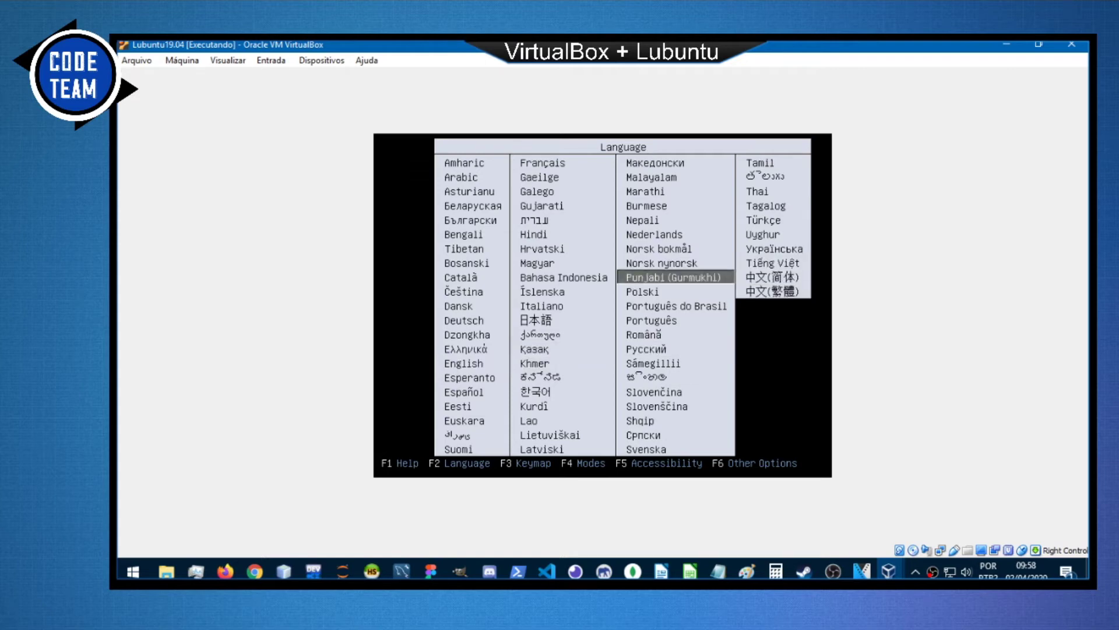
{"action": "key", "text": "Down"}
{"action": "key", "text": "Down"}
{"action": "key", "text": "Left"}
{"action": "key", "text": "Left"}
{"action": "key", "text": "Left"}
{"action": "key", "text": "Right"}
{"action": "key", "text": "Down"}
{"action": "key", "text": "Down"}
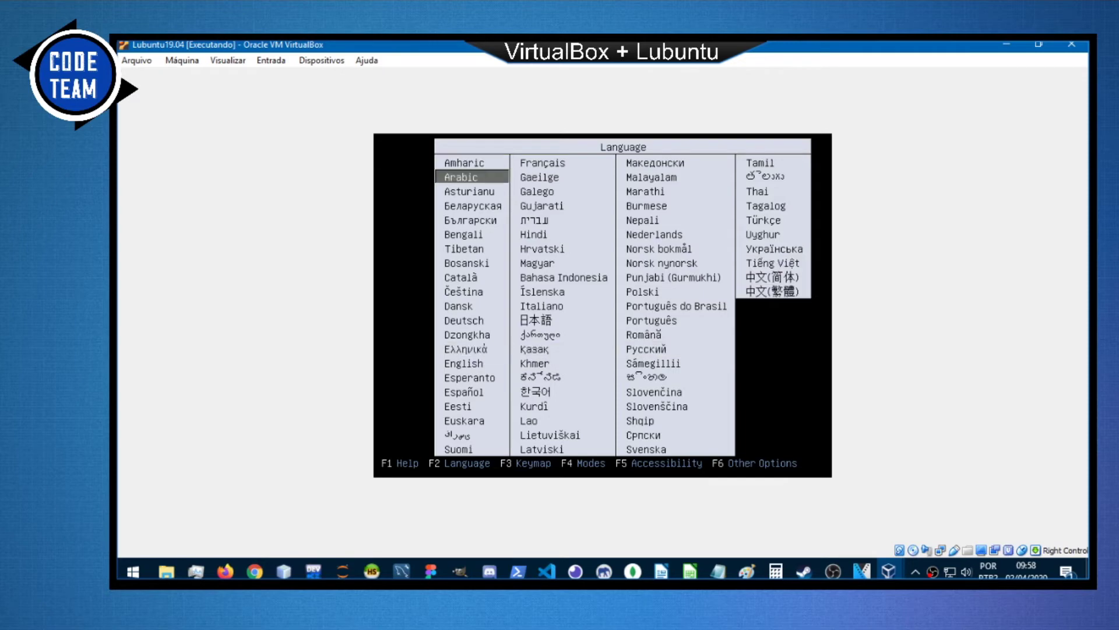
{"action": "key", "text": "Down"}
{"action": "key", "text": "Down"}
{"action": "key", "text": "Down"}
{"action": "key", "text": "Down"}
{"action": "key", "text": "Down"}
{"action": "key", "text": "Down"}
{"action": "key", "text": "Down"}
{"action": "key", "text": "Down"}
{"action": "key", "text": "Down"}
{"action": "key", "text": "Down"}
{"action": "key", "text": "Down"}
{"action": "key", "text": "Down"}
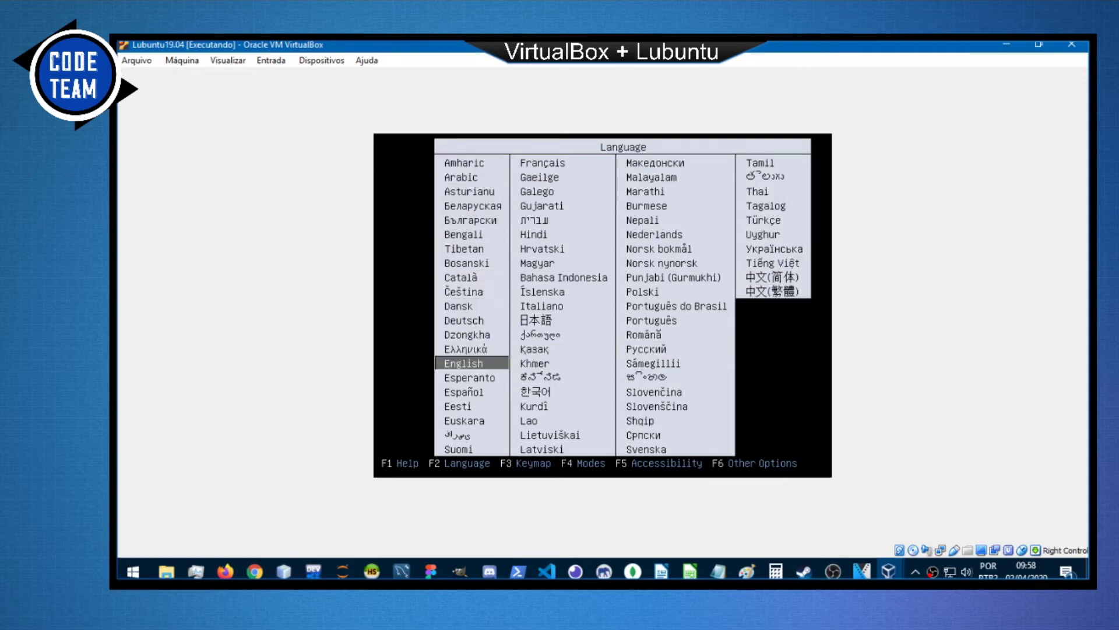
{"action": "key", "text": "Return"}
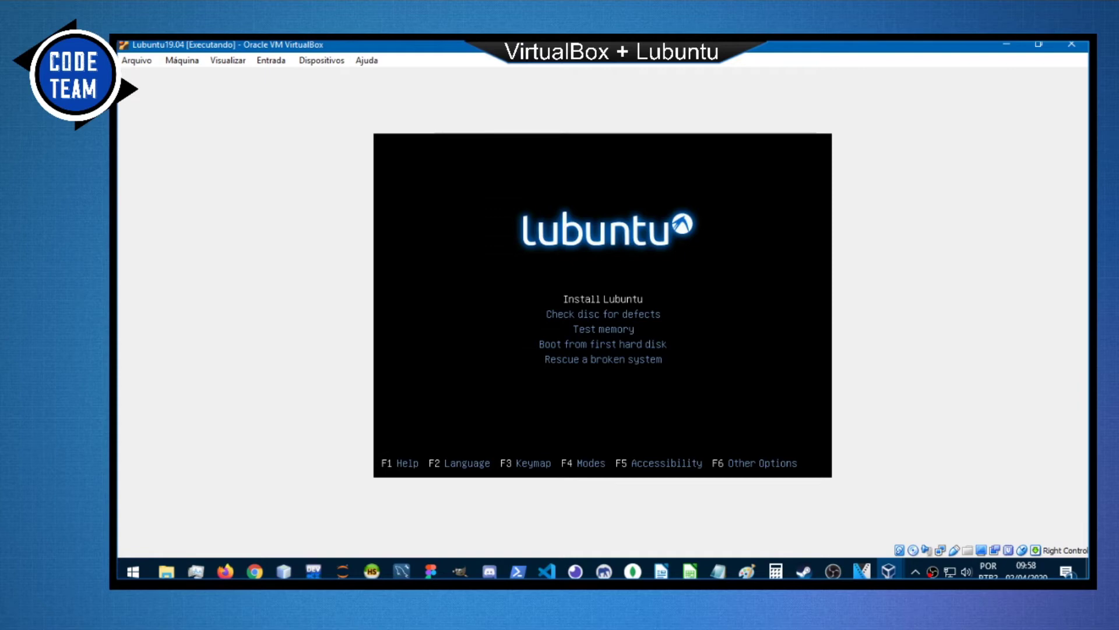
Choose Install Lubuntu in the boot menu to launch the text installer.
{"action": "key", "text": "Down"}
{"action": "key", "text": "Up"}
{"action": "key", "text": "Down"}
{"action": "key", "text": "Up"}
{"action": "key", "text": "Return"}
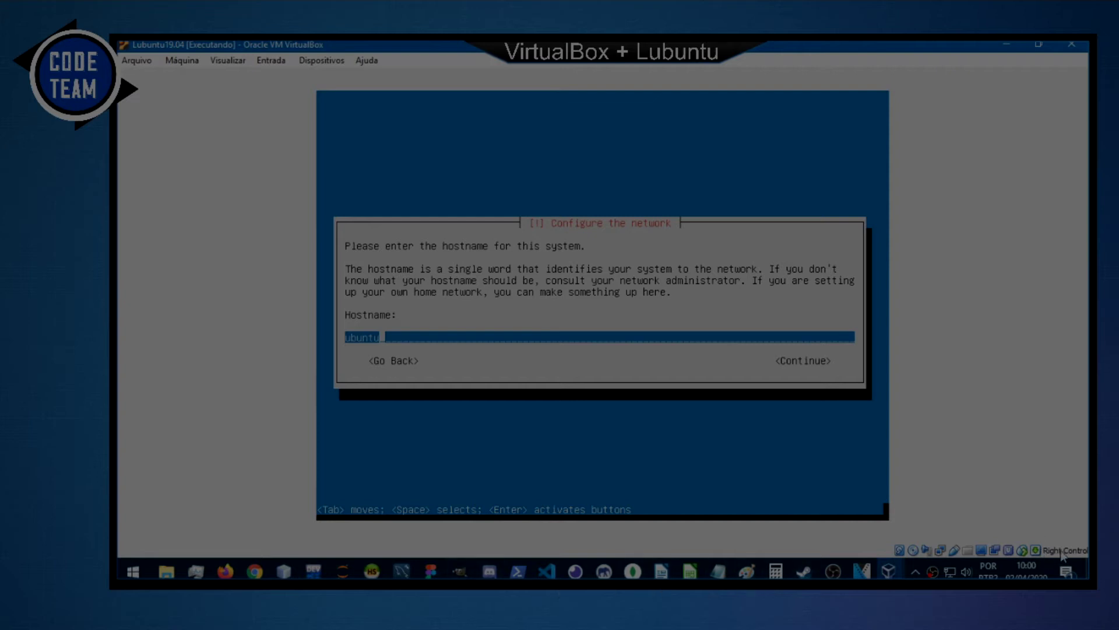
{"action": "mouse_move", "coordinate": [1080, 555]}
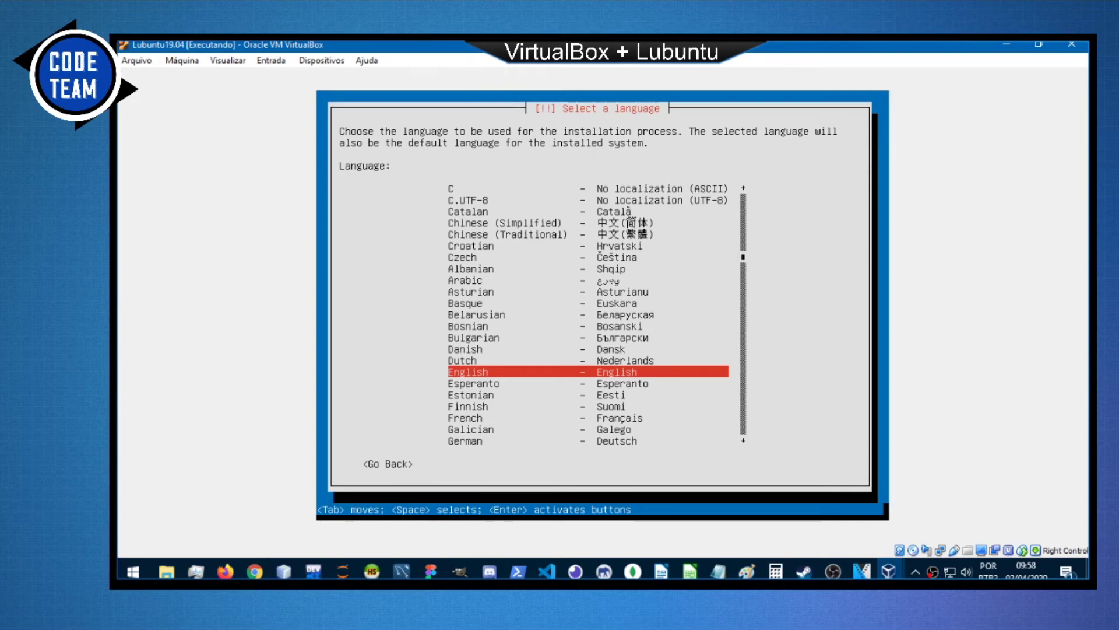
Confirm English as the installation language and United States as the location.
{"action": "key", "text": "Up"}
{"action": "key", "text": "Down"}
{"action": "key", "text": "Down"}
{"action": "key", "text": "Down"}
{"action": "key", "text": "Up"}
{"action": "key", "text": "Up"}
{"action": "key", "text": "Return"}
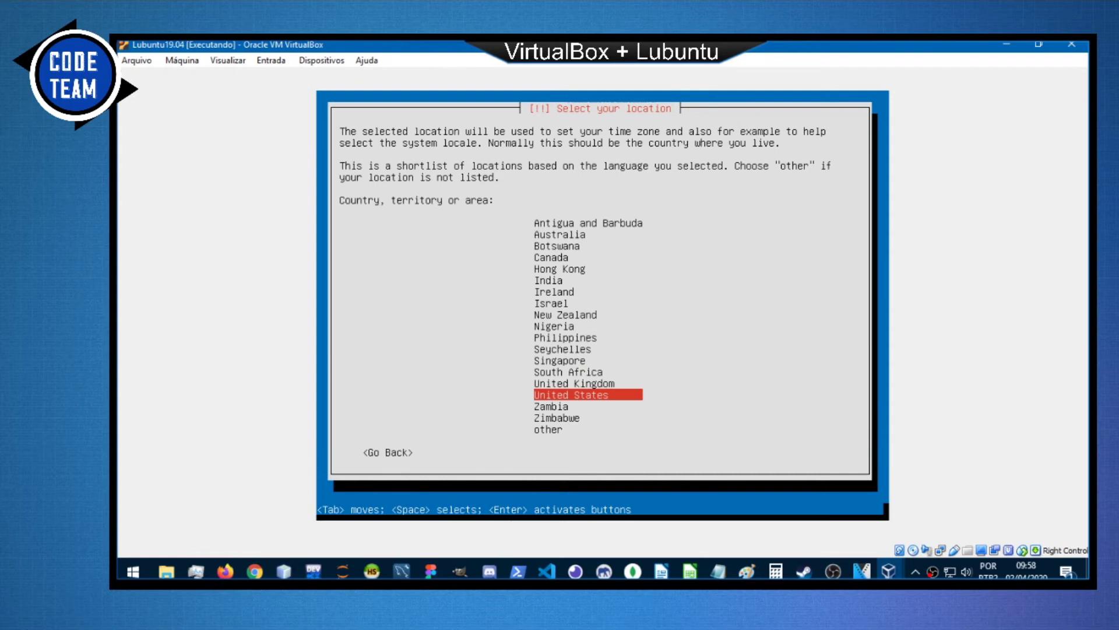
{"action": "key", "text": "Up"}
{"action": "key", "text": "Down"}
{"action": "key", "text": "Return"}
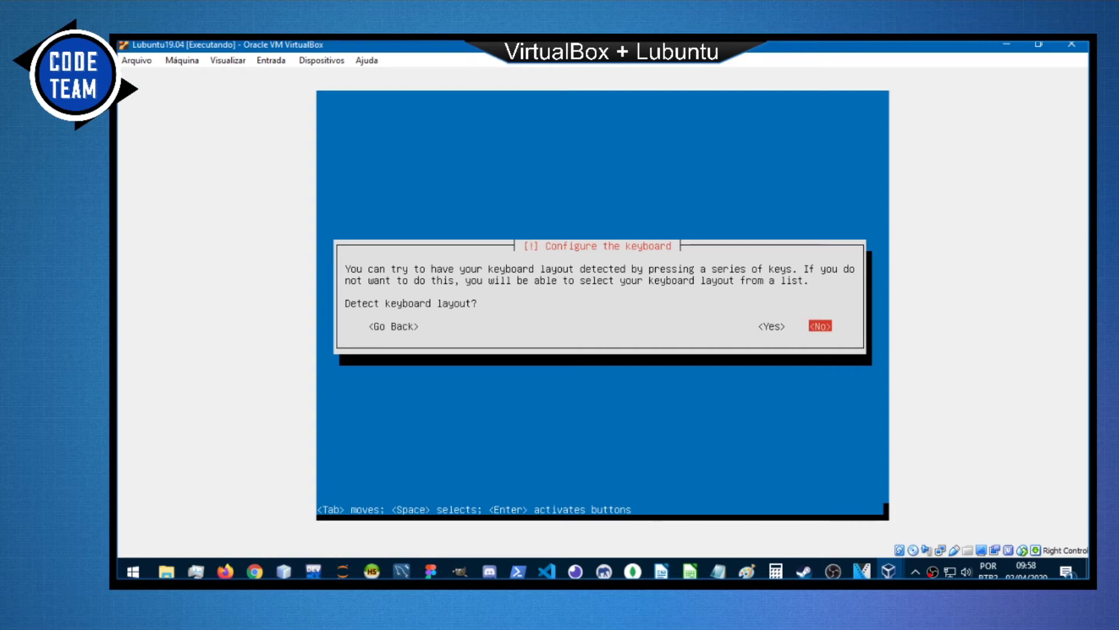
Skip keyboard detection and choose Portuguese (Brazil) as the keyboard country.
{"action": "key", "text": "Left"}
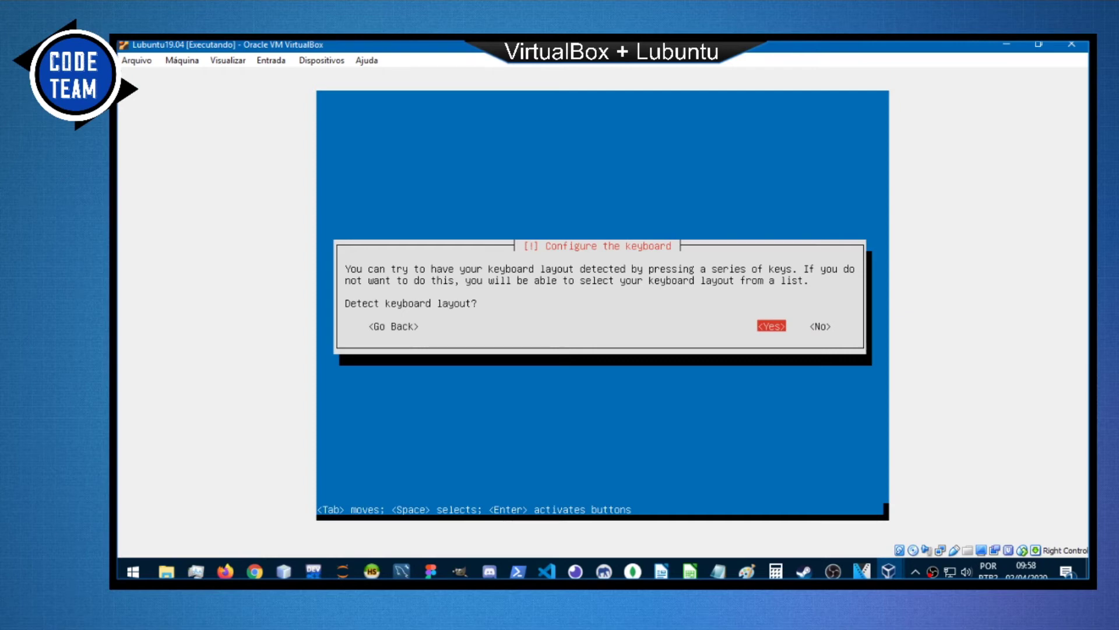
{"action": "key", "text": "Right"}
{"action": "key", "text": "Return"}
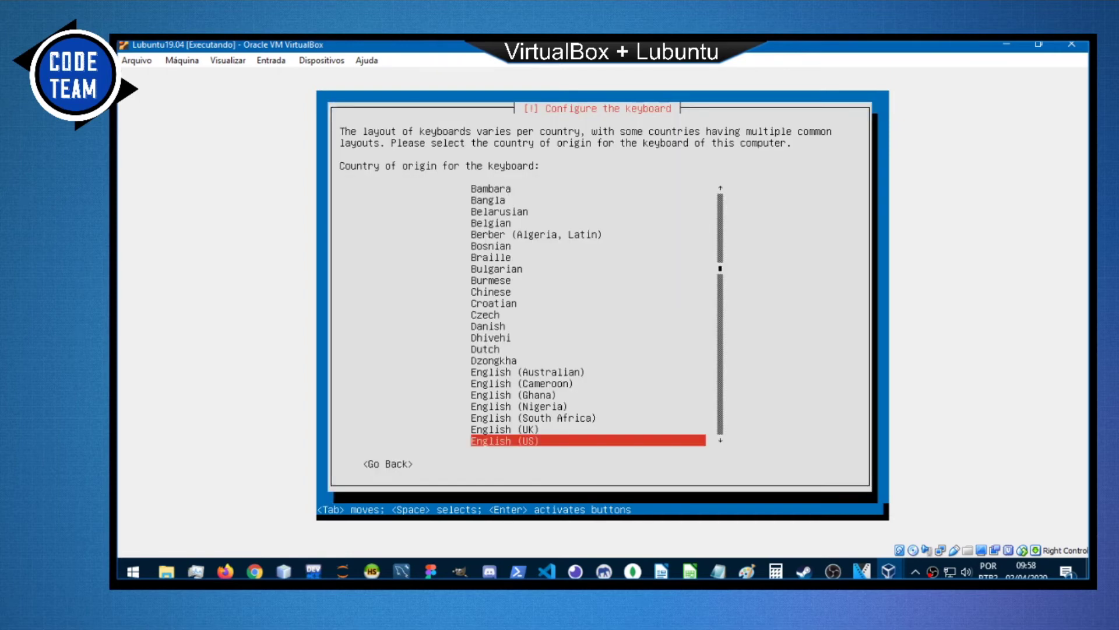
{"action": "key", "text": "Up"}
{"action": "key", "text": "Up"}
{"action": "key", "text": "Up"}
{"action": "key", "text": "Up"}
{"action": "key", "text": "Up"}
{"action": "key", "text": "Up"}
{"action": "key", "text": "Up"}
{"action": "key", "text": "Up"}
{"action": "key", "text": "Up"}
{"action": "key", "text": "Up"}
{"action": "key", "text": "Up"}
{"action": "key", "text": "Up"}
{"action": "key", "text": "Up"}
{"action": "key", "text": "Up"}
{"action": "key", "text": "Up"}
{"action": "key", "text": "Up"}
{"action": "key", "text": "Up"}
{"action": "key", "text": "Up"}
{"action": "key", "text": "Up"}
{"action": "key", "text": "Down"}
{"action": "key", "text": "Down"}
{"action": "key", "text": "Down"}
{"action": "key", "text": "Down"}
{"action": "key", "text": "Down"}
{"action": "key", "text": "Down"}
{"action": "key", "text": "Down"}
{"action": "key", "text": "Down"}
{"action": "key", "text": "Down"}
{"action": "key", "text": "Down"}
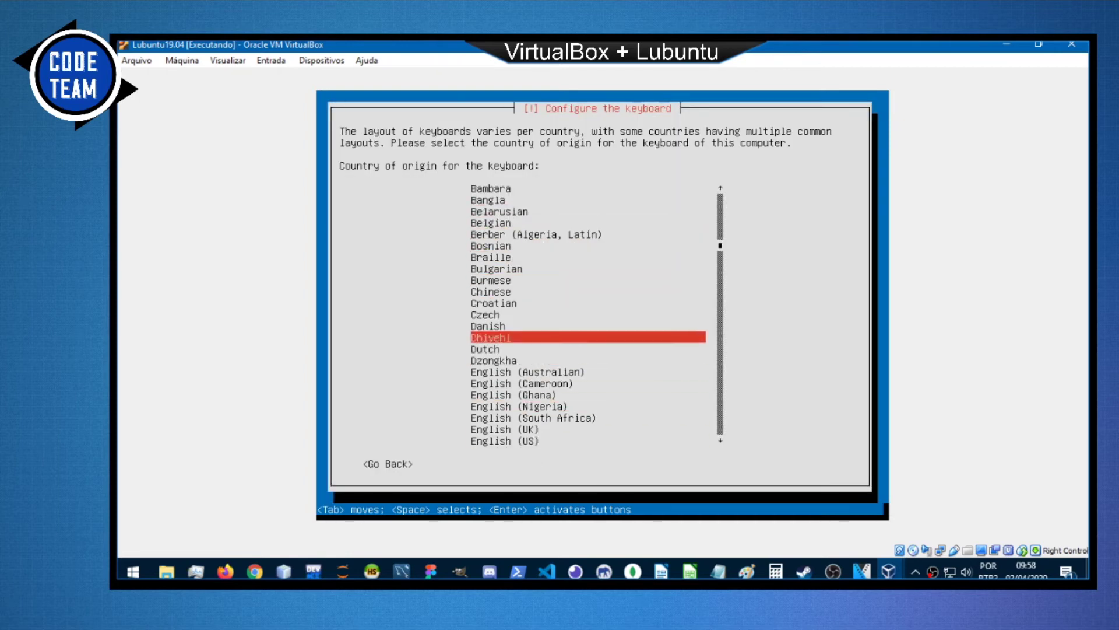
{"action": "key", "text": "Down"}
{"action": "key", "text": "Down"}
{"action": "key", "text": "Down"}
{"action": "key", "text": "Down"}
{"action": "key", "text": "Down"}
{"action": "key", "text": "Down"}
{"action": "key", "text": "Down"}
{"action": "key", "text": "Down"}
{"action": "key", "text": "Down"}
{"action": "key", "text": "Down"}
{"action": "key", "text": "Down"}
{"action": "key", "text": "Down"}
{"action": "key", "text": "Down"}
{"action": "key", "text": "Down"}
{"action": "key", "text": "Down"}
{"action": "key", "text": "Down"}
{"action": "key", "text": "Down"}
{"action": "key", "text": "Down"}
{"action": "key", "text": "Down"}
{"action": "key", "text": "Down"}
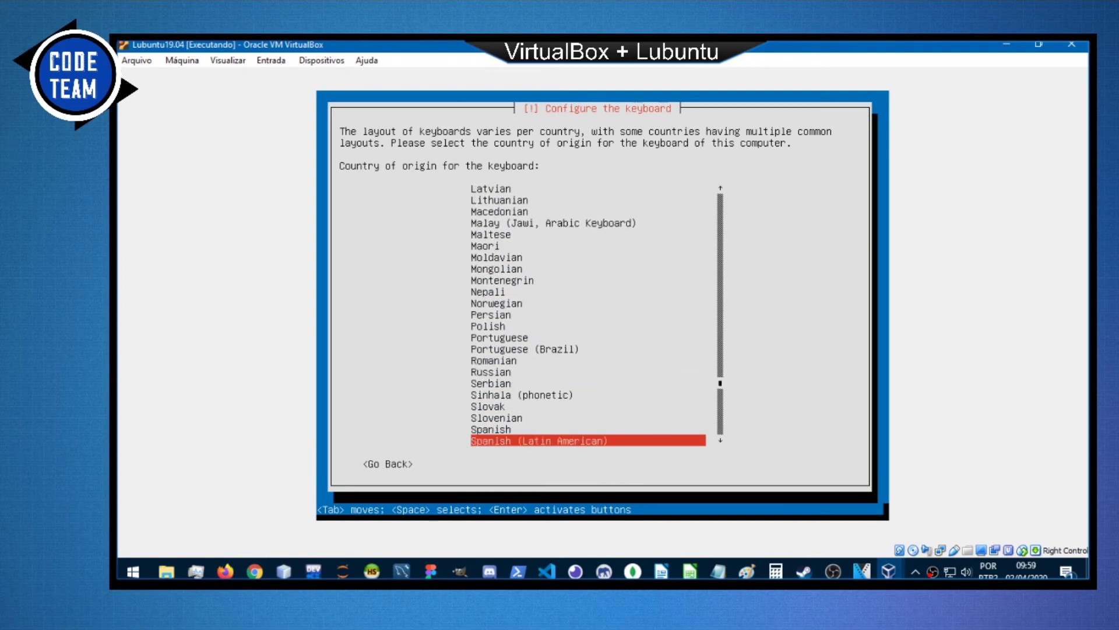
{"action": "key", "text": "Down"}
{"action": "key", "text": "Down"}
{"action": "key", "text": "Down"}
{"action": "key", "text": "Up"}
{"action": "key", "text": "Up"}
{"action": "key", "text": "Up"}
{"action": "key", "text": "Up"}
{"action": "key", "text": "Up"}
{"action": "key", "text": "Up"}
{"action": "key", "text": "Up"}
{"action": "key", "text": "Up"}
{"action": "key", "text": "Up"}
{"action": "key", "text": "Up"}
{"action": "key", "text": "Up"}
{"action": "key", "text": "Up"}
{"action": "key", "text": "Down"}
{"action": "key", "text": "Return"}
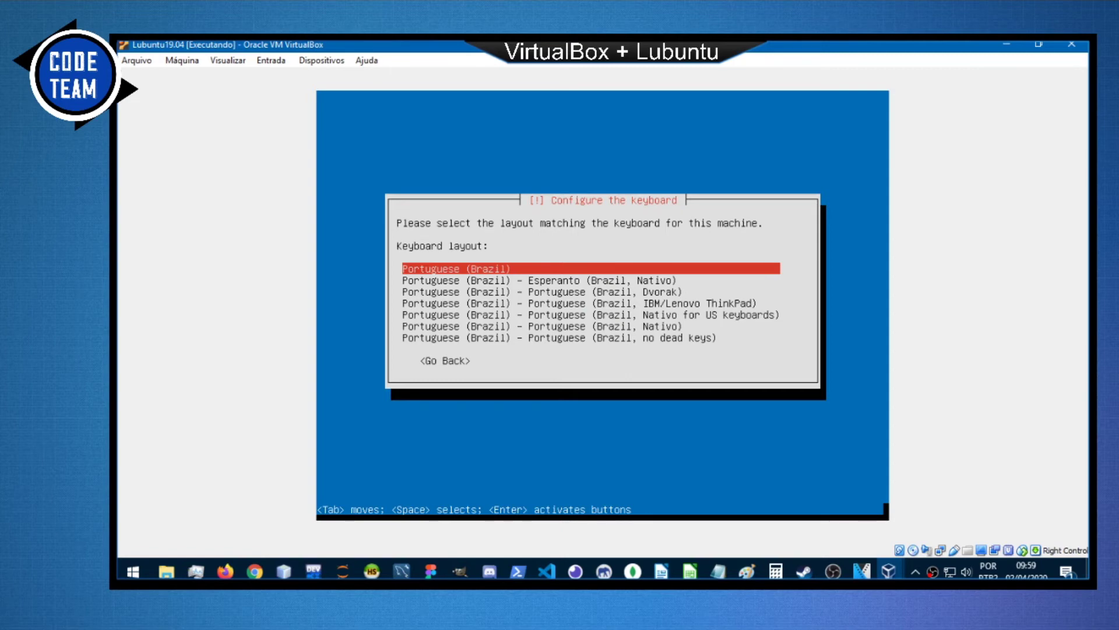
Keep the plain Portuguese (Brazil) keyboard layout.
{"action": "key", "text": "Down"}
{"action": "key", "text": "Down"}
{"action": "key", "text": "Down"}
{"action": "key", "text": "Down"}
{"action": "key", "text": "Down"}
{"action": "key", "text": "Down"}
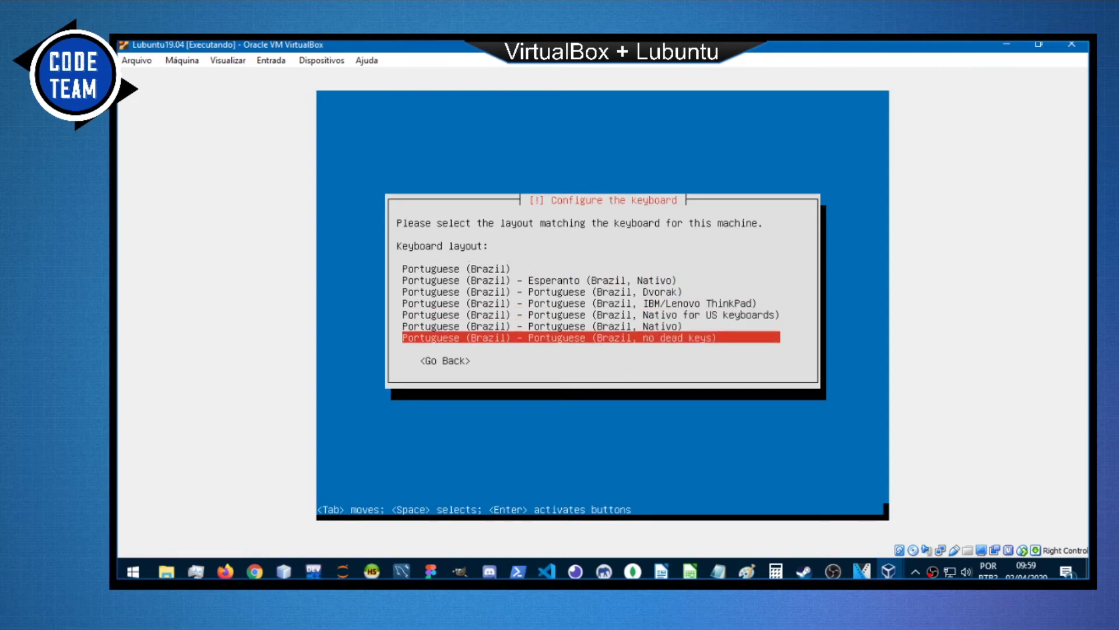
{"action": "key", "text": "Up"}
{"action": "key", "text": "Up"}
{"action": "key", "text": "Up"}
{"action": "key", "text": "Up"}
{"action": "key", "text": "Up"}
{"action": "key", "text": "Up"}
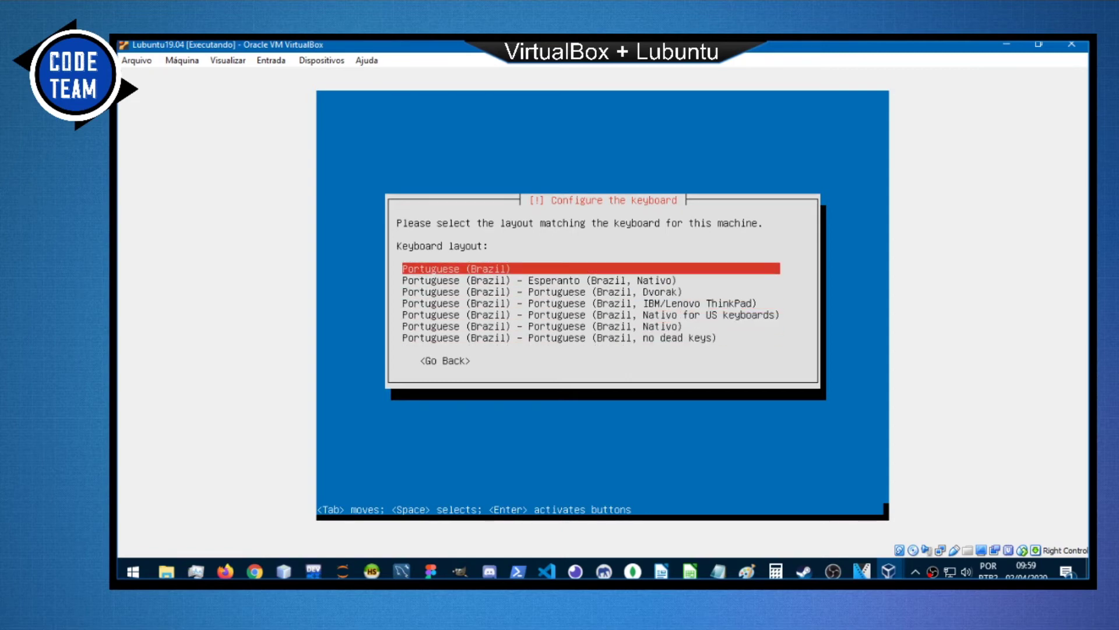
{"action": "key", "text": "Return"}
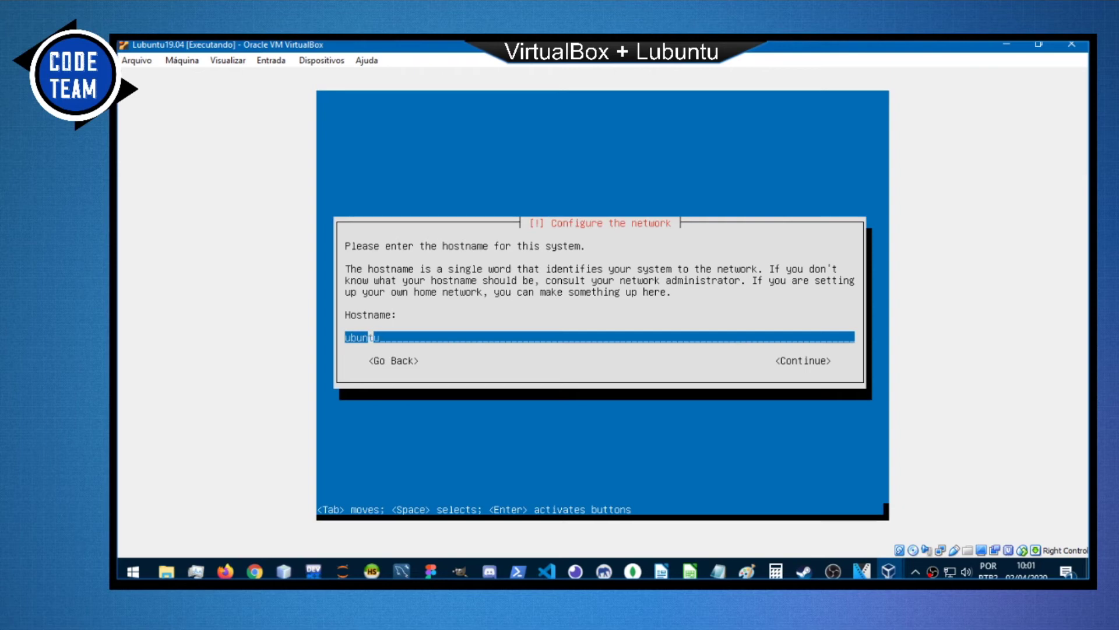
Keep hostname 'ubuntu' and enter the new user's full name and a username.
{"action": "key", "text": "Return"}
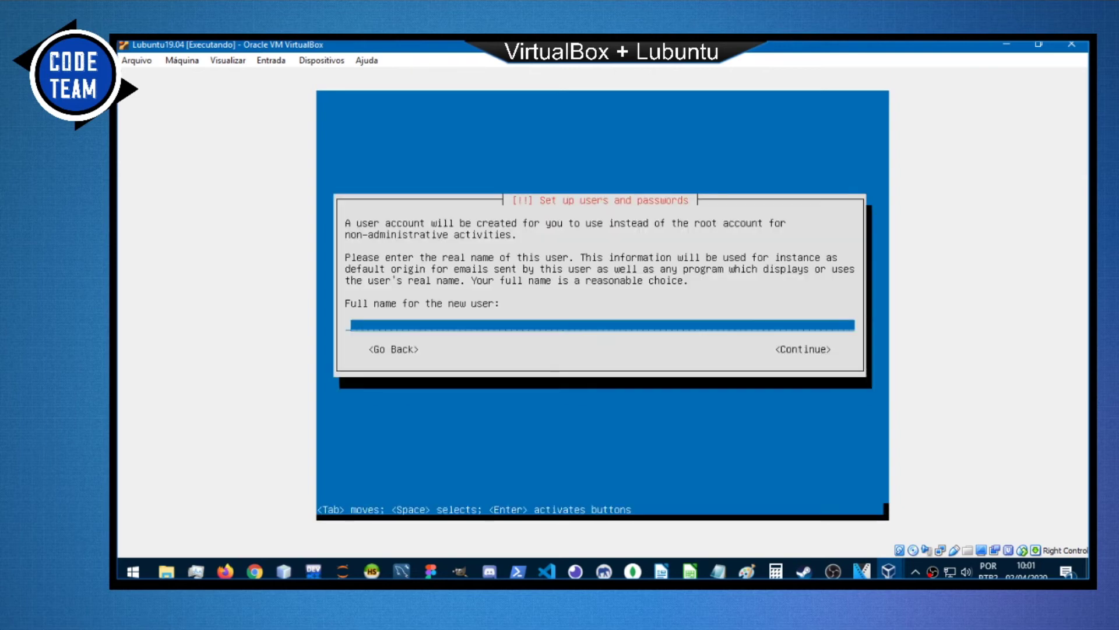
{"action": "type", "text": "Marcelo Leite Junior"}
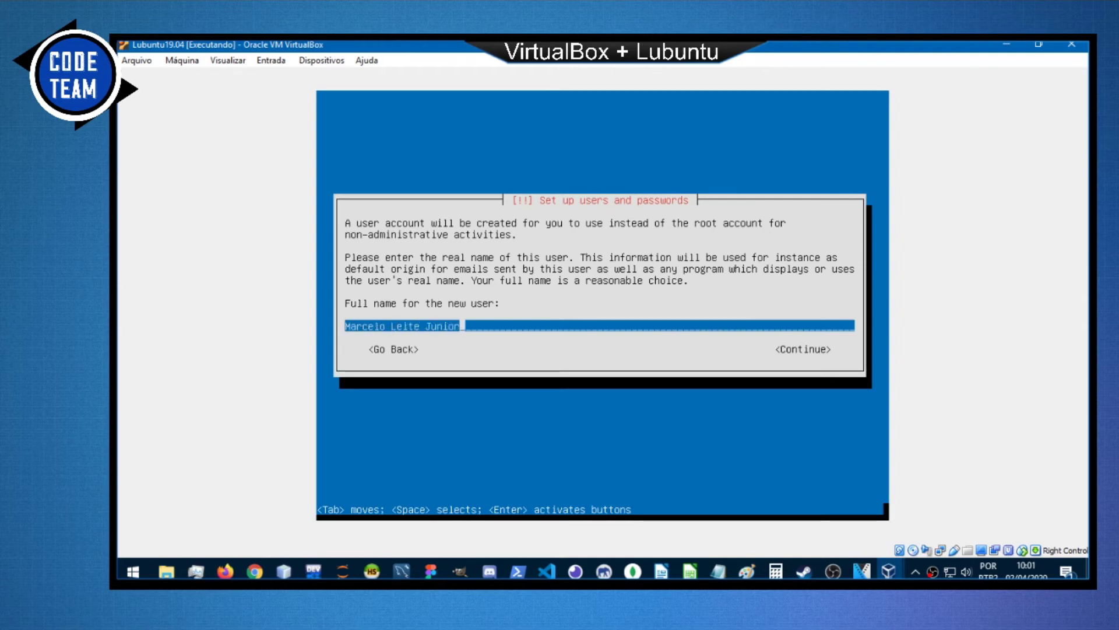
{"action": "key", "text": "Return"}
{"action": "key", "text": "BackSpace"}
{"action": "key", "text": "BackSpace"}
{"action": "key", "text": "BackSpace"}
{"action": "key", "text": "BackSpace"}
{"action": "key", "text": "BackSpace"}
{"action": "key", "text": "BackSpace"}
{"action": "key", "text": "BackSpace"}
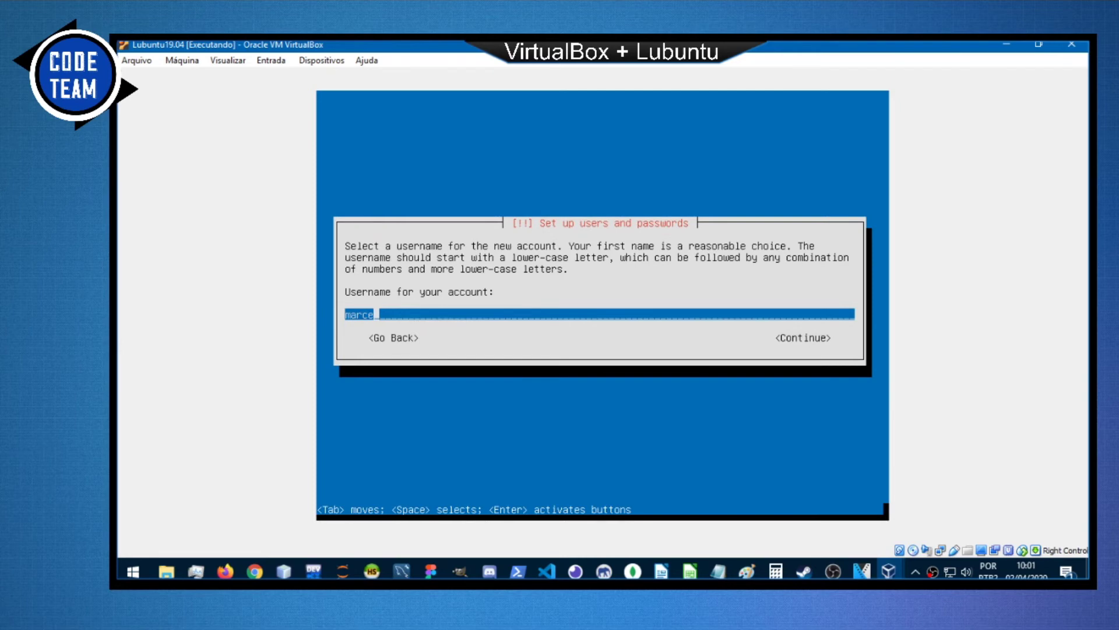
{"action": "type", "text": "mleitejunior"}
{"action": "key", "text": "Return"}
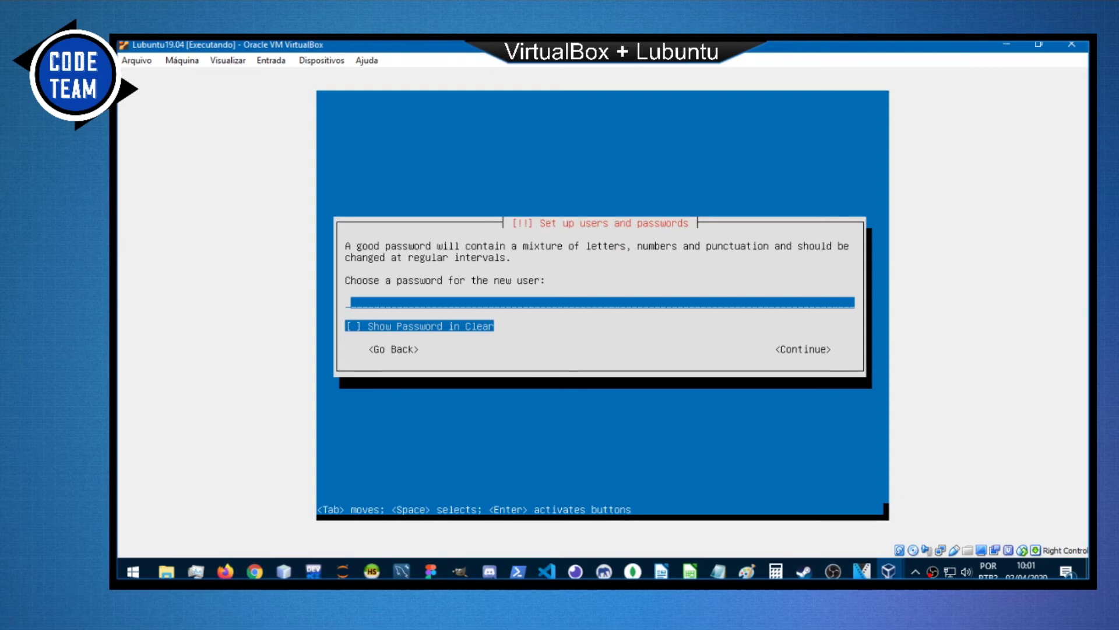
Set and repeat the account password, choosing to keep it despite being weak.
{"action": "type", "text": "****"}
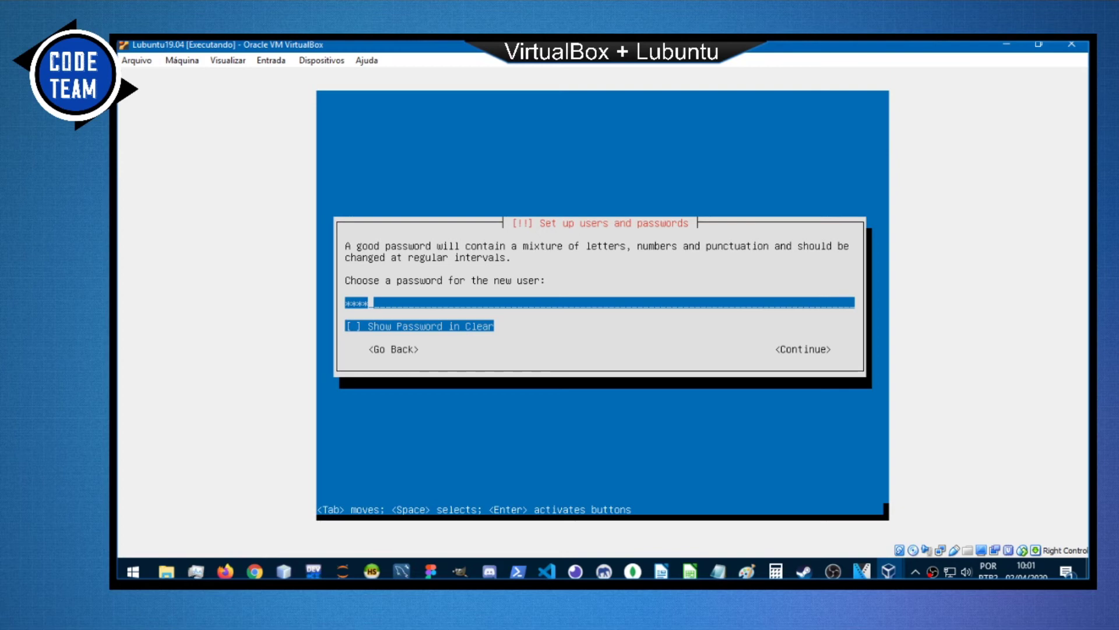
{"action": "key", "text": "Tab"}
{"action": "key", "text": "Tab"}
{"action": "key", "text": "Return"}
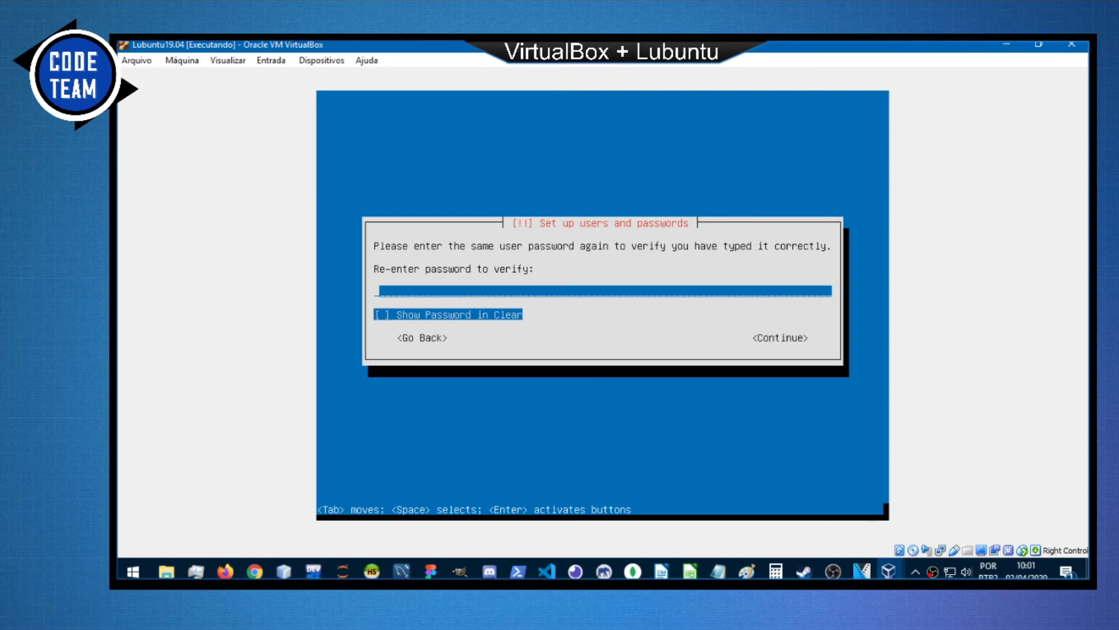
{"action": "type", "text": "1234"}
{"action": "key", "text": "Return"}
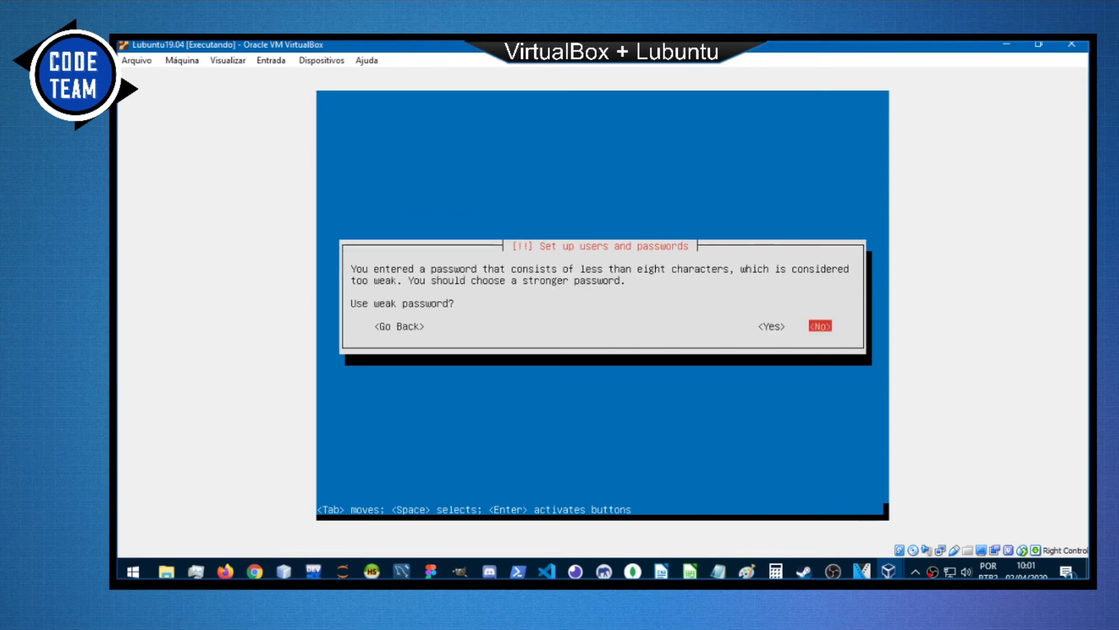
{"action": "key", "text": "Left"}
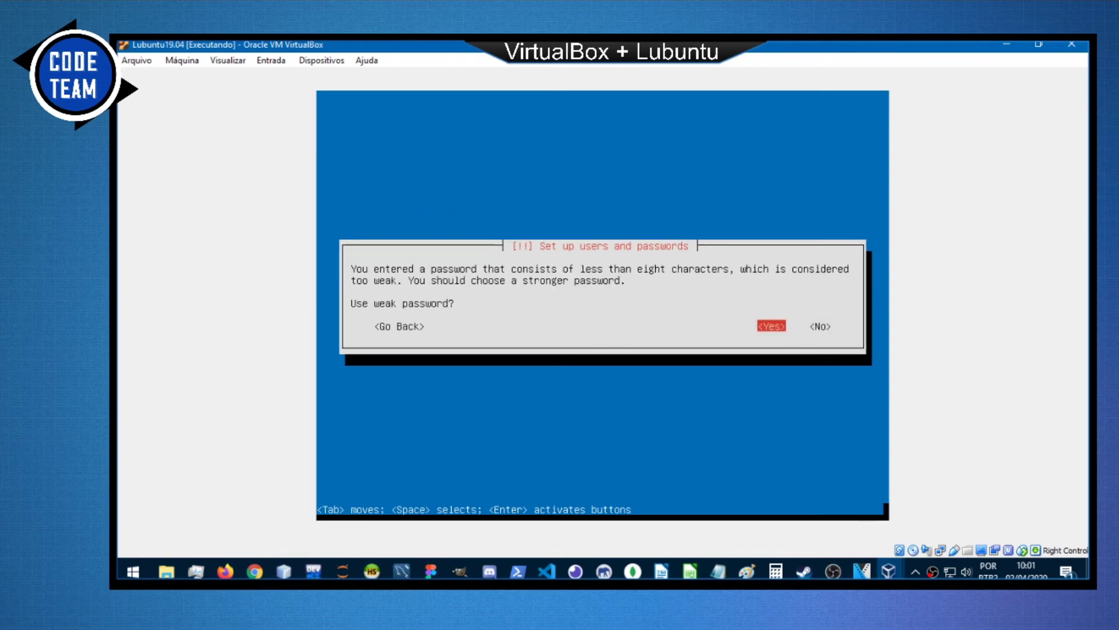
{"action": "key", "text": "Return"}
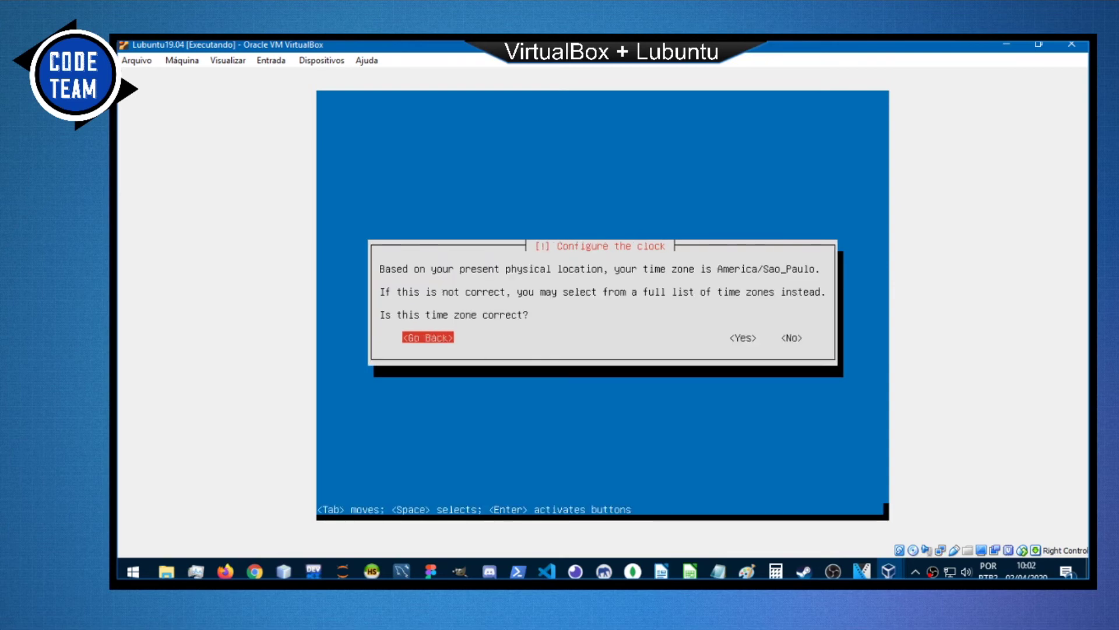
Accept America/Sao_Paulo as the time zone.
{"action": "key", "text": "Tab"}
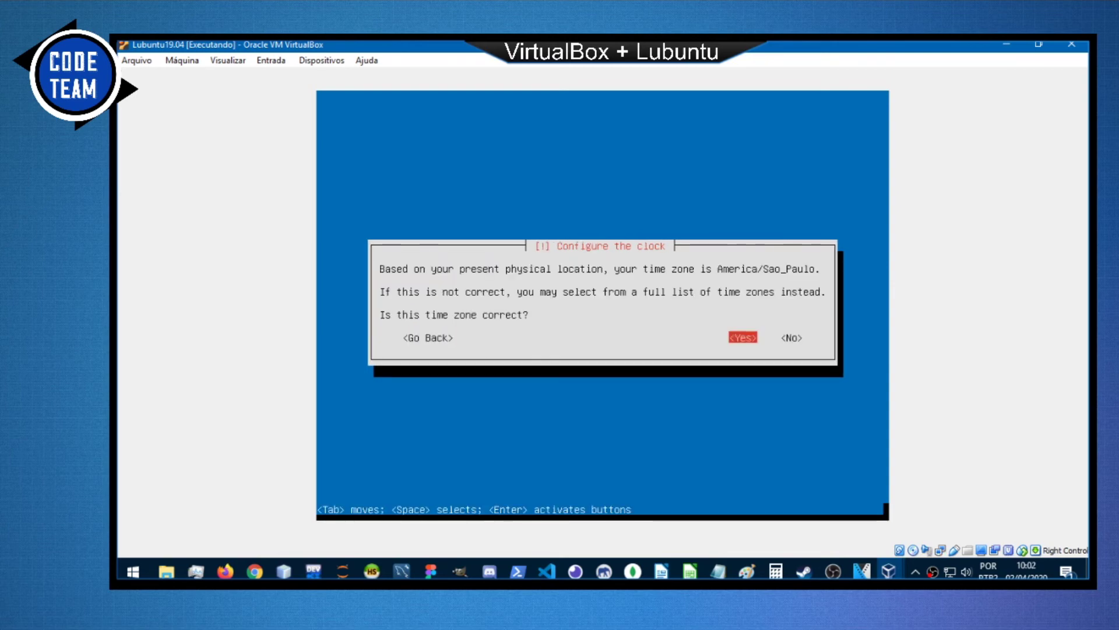
{"action": "key", "text": "Tab"}
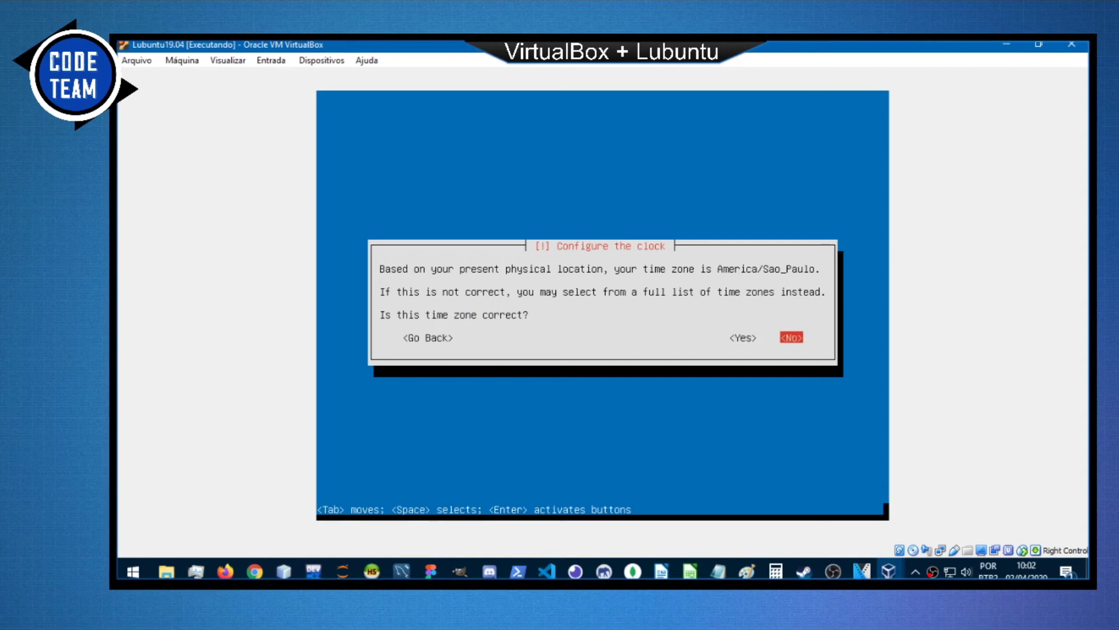
{"action": "key", "text": "Left"}
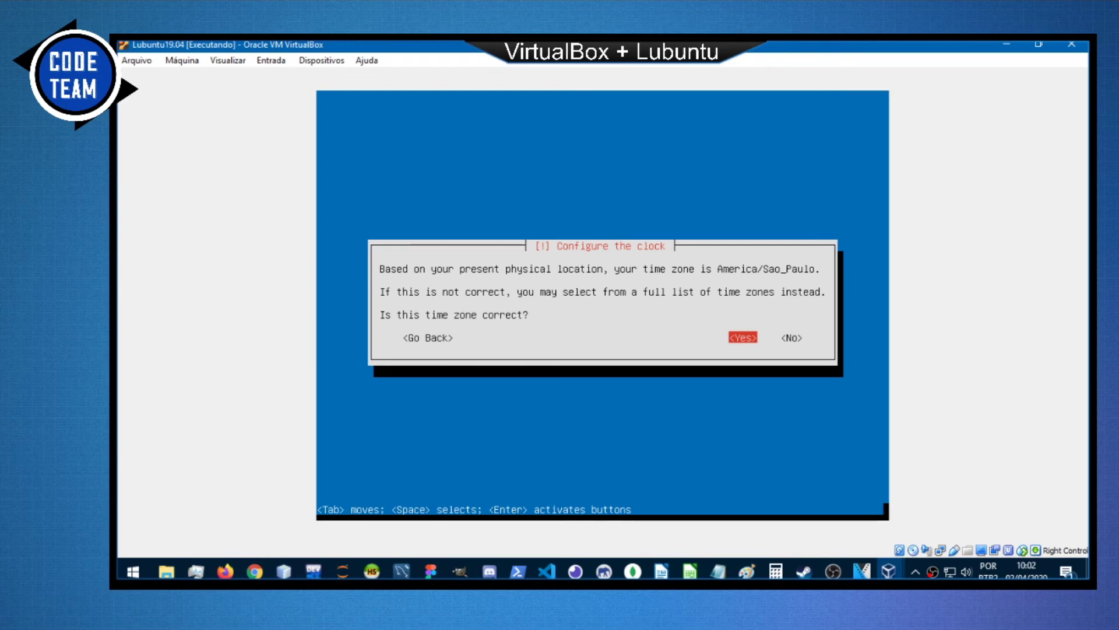
{"action": "key", "text": "Return"}
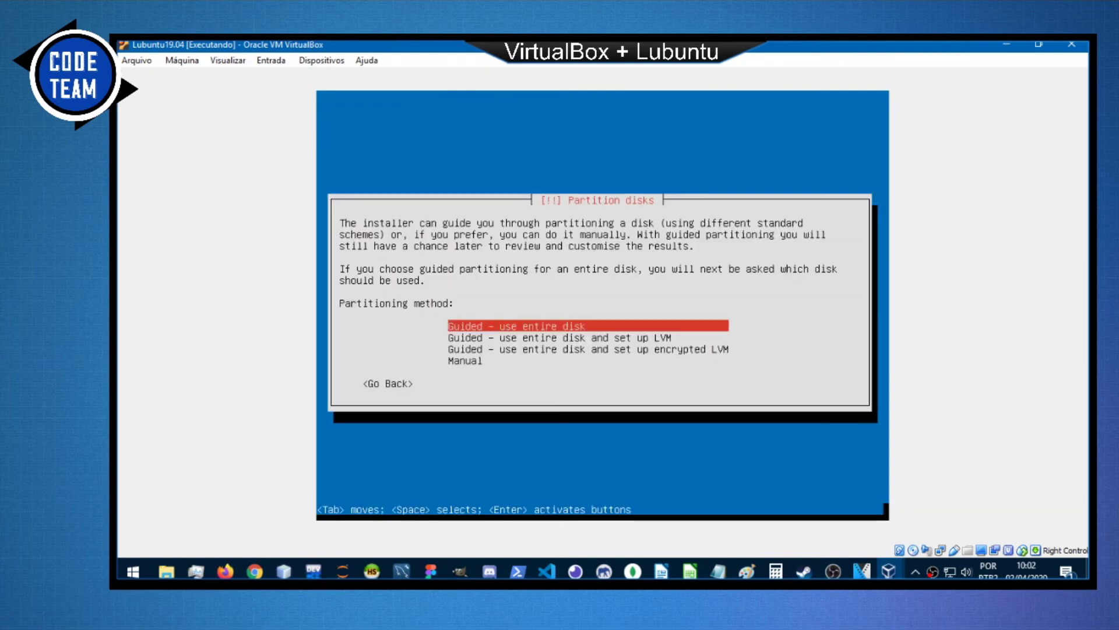
Use 'Guided - use entire disk' on the 10.7 GB SCSI3 disk and write the ext4 partition changes.
{"action": "key", "text": "Down"}
{"action": "key", "text": "Up"}
{"action": "key", "text": "Down"}
{"action": "key", "text": "Down"}
{"action": "key", "text": "Down"}
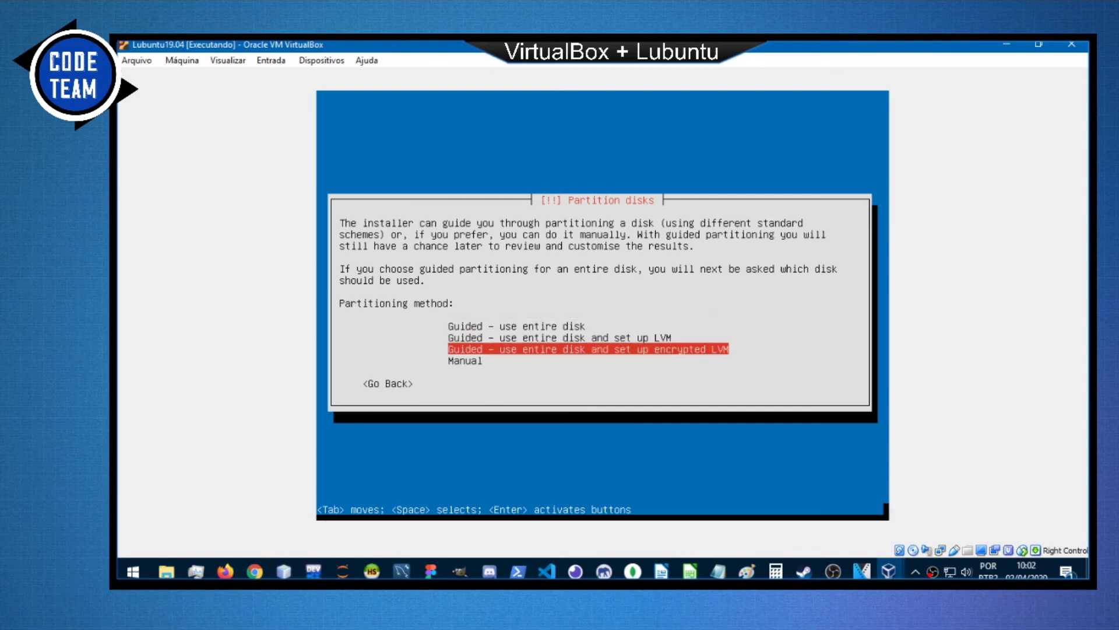
{"action": "key", "text": "Up"}
{"action": "key", "text": "Up"}
{"action": "key", "text": "Up"}
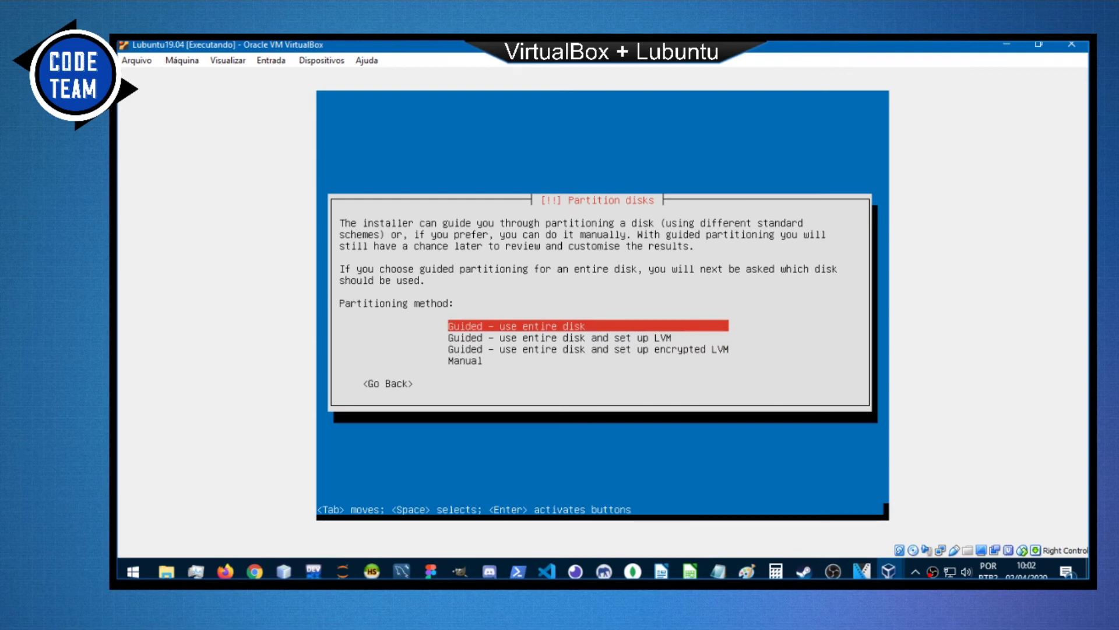
{"action": "key", "text": "Return"}
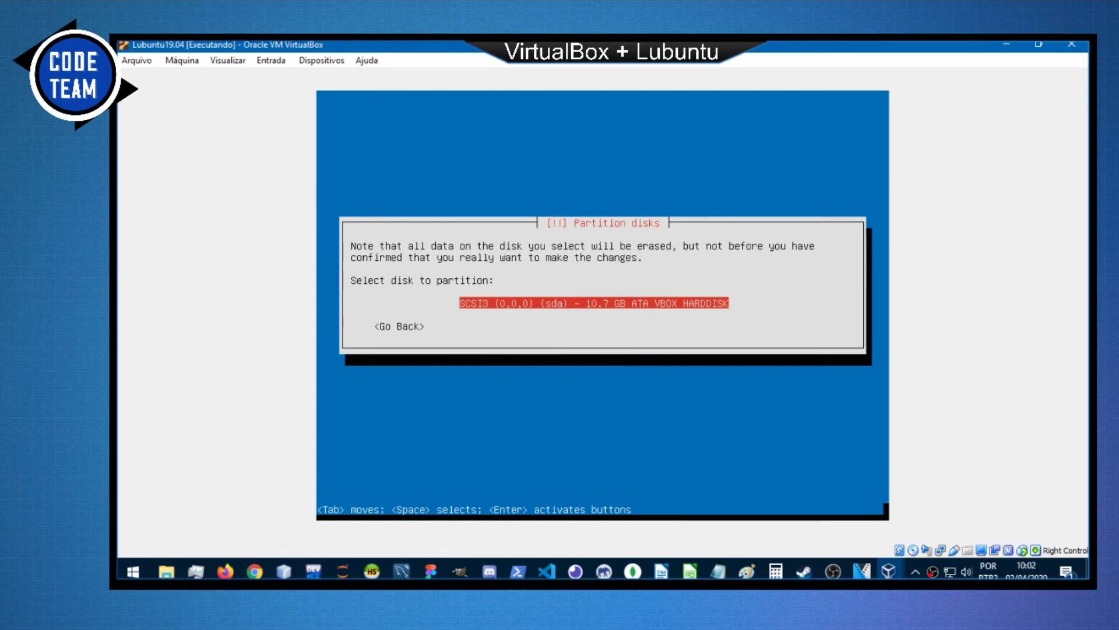
{"action": "key", "text": "Return"}
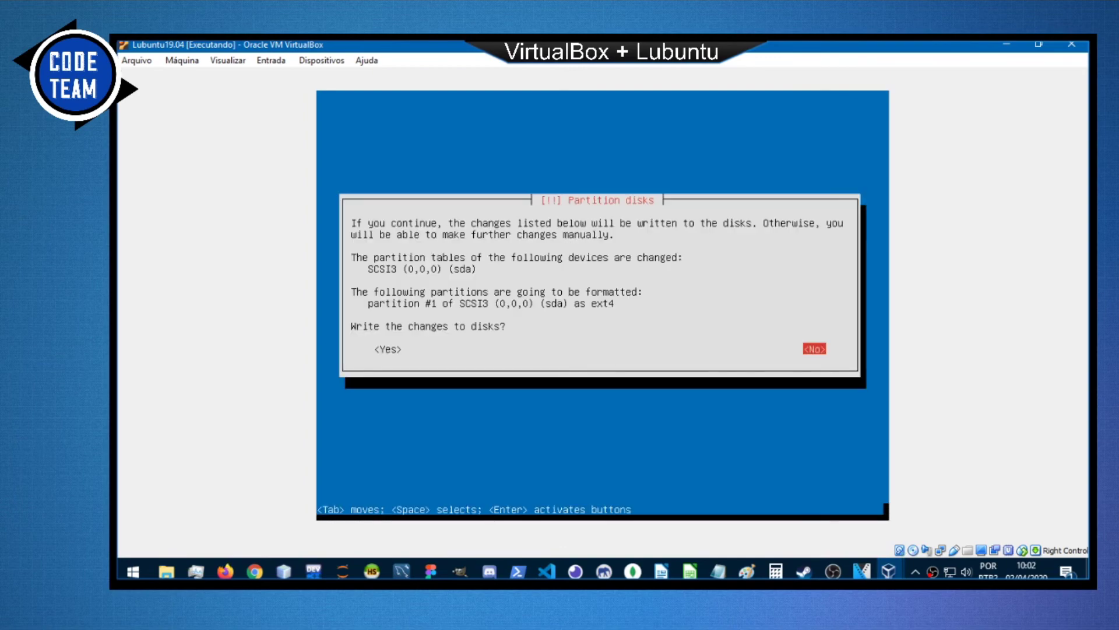
{"action": "key", "text": "Tab"}
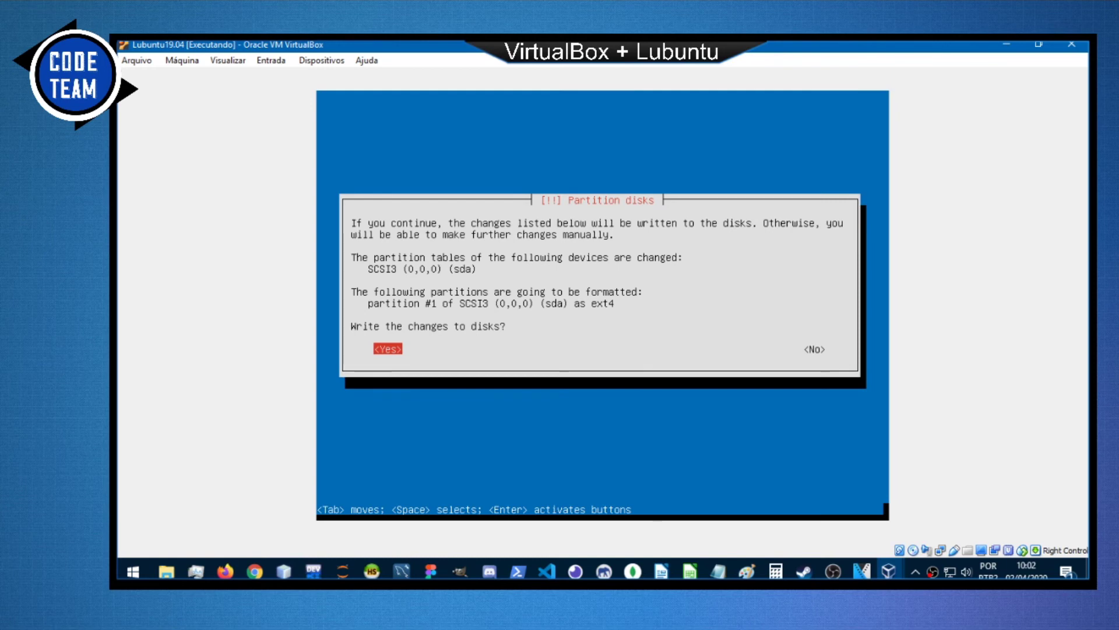
{"action": "key", "text": "Return"}
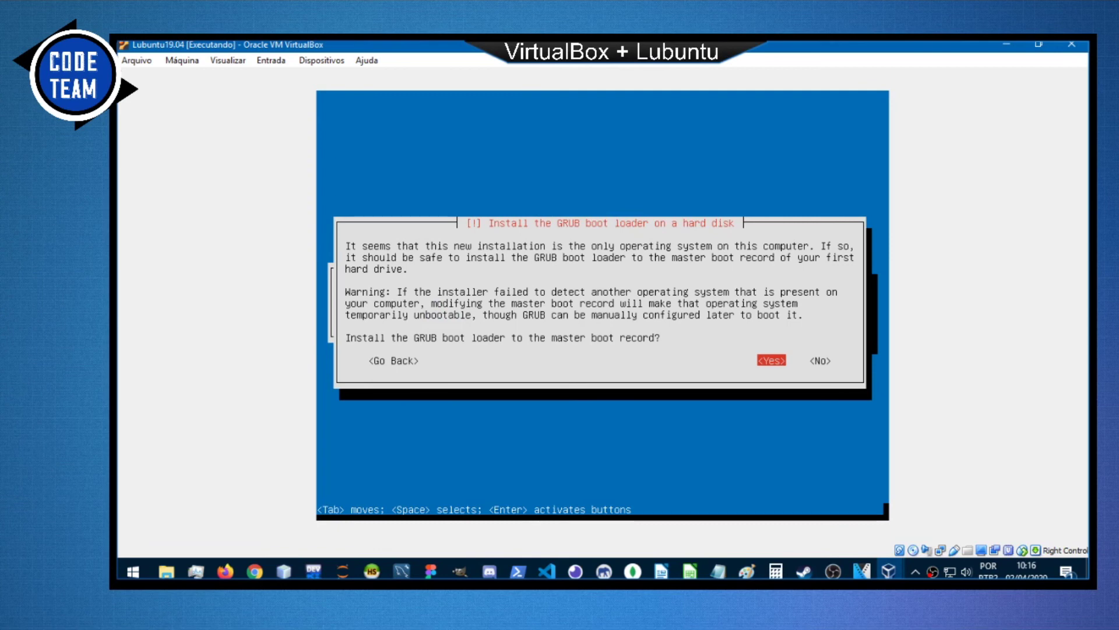
Install the GRUB boot loader to the master boot record.
{"action": "key", "text": "Tab"}
{"action": "key", "text": "Left"}
{"action": "key", "text": "Return"}
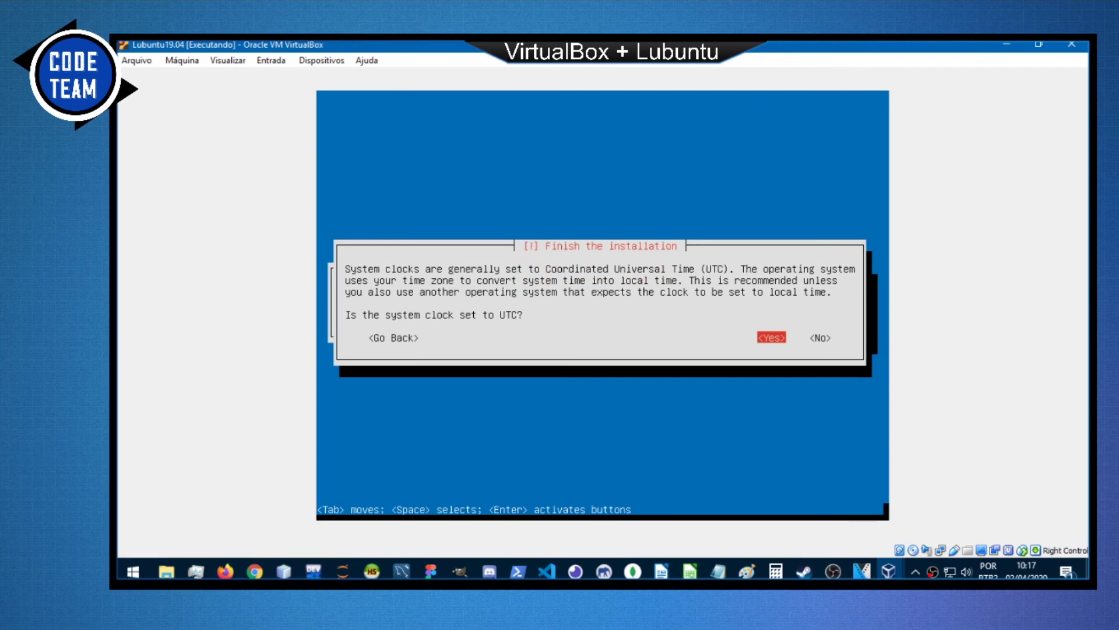
Confirm the system clock is on UTC and finish the installation to reboot the VM.
{"action": "key", "text": "Right"}
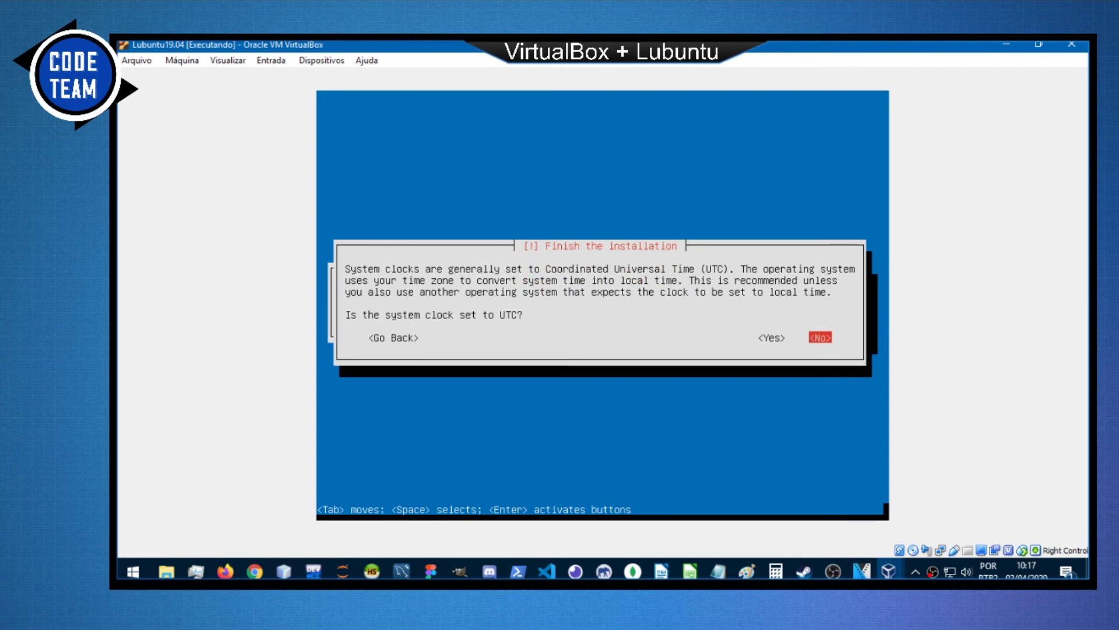
{"action": "key", "text": "Left"}
{"action": "key", "text": "Return"}
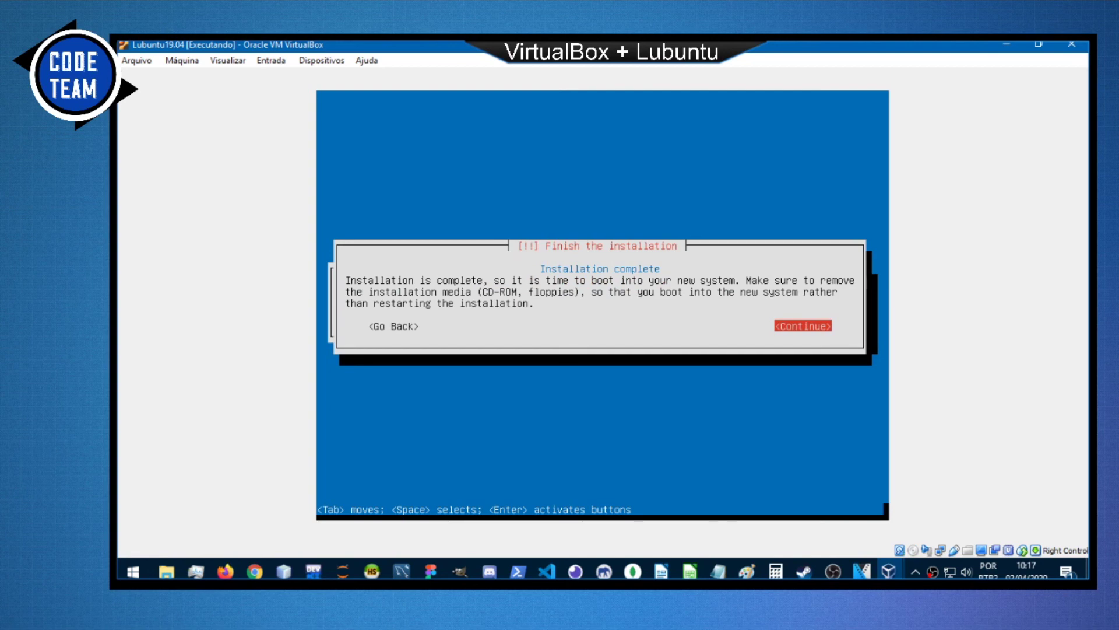
{"action": "key", "text": "Return"}
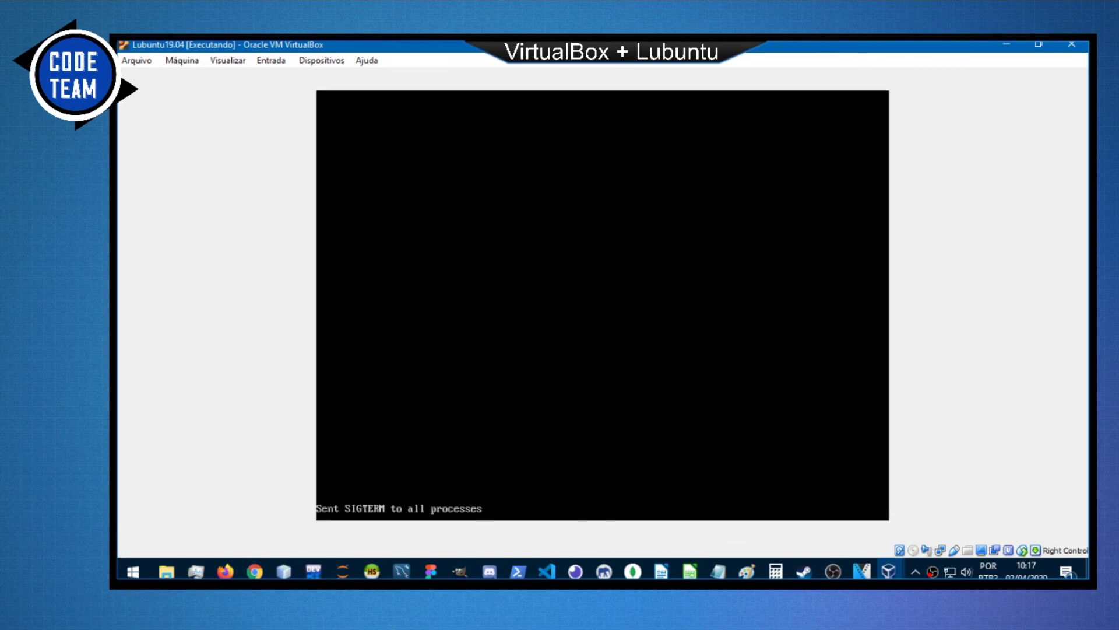